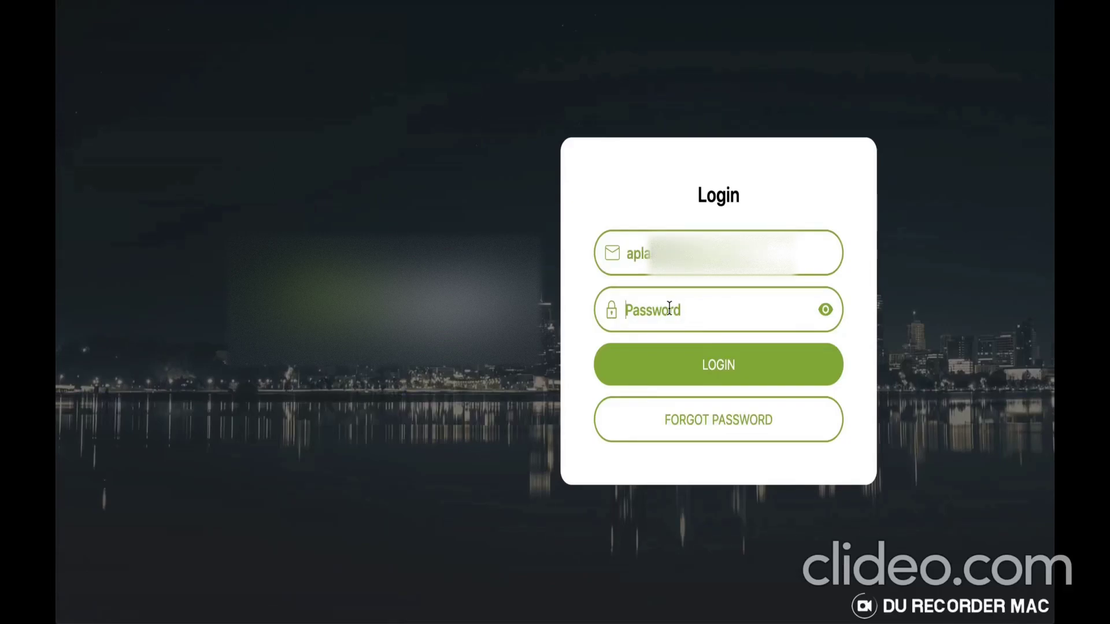
Log in to the client portal with the account password and open the Admin dashboards list
{"action": "left_click", "coordinate": [669, 309]}
{"action": "type", "text": "••••••••"}
{"action": "left_click", "coordinate": [723, 374]}
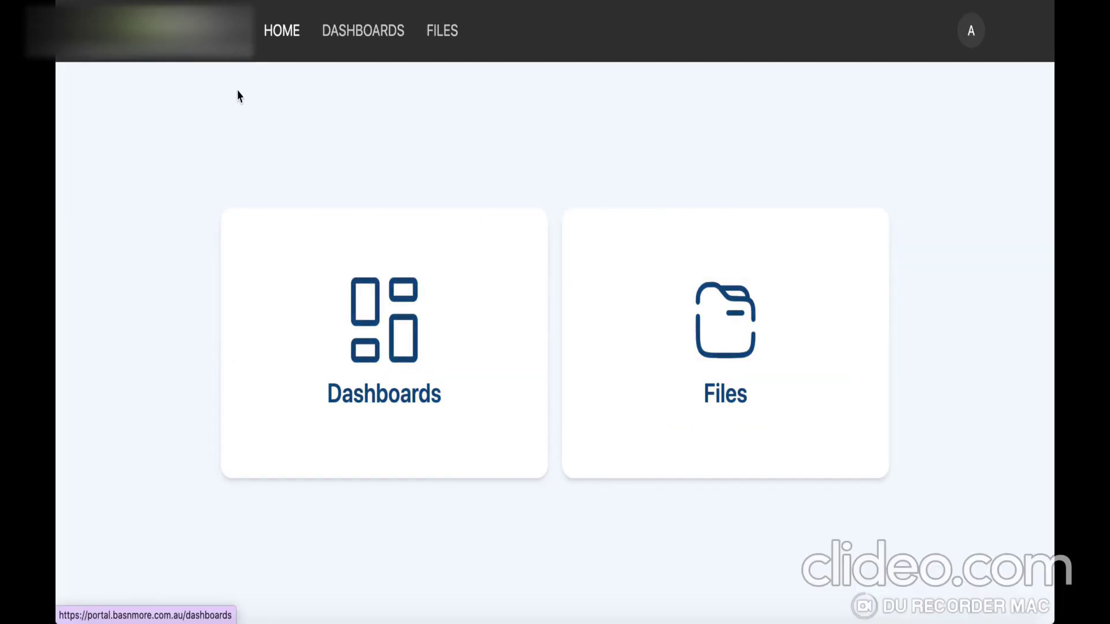
{"action": "left_click", "coordinate": [971, 36]}
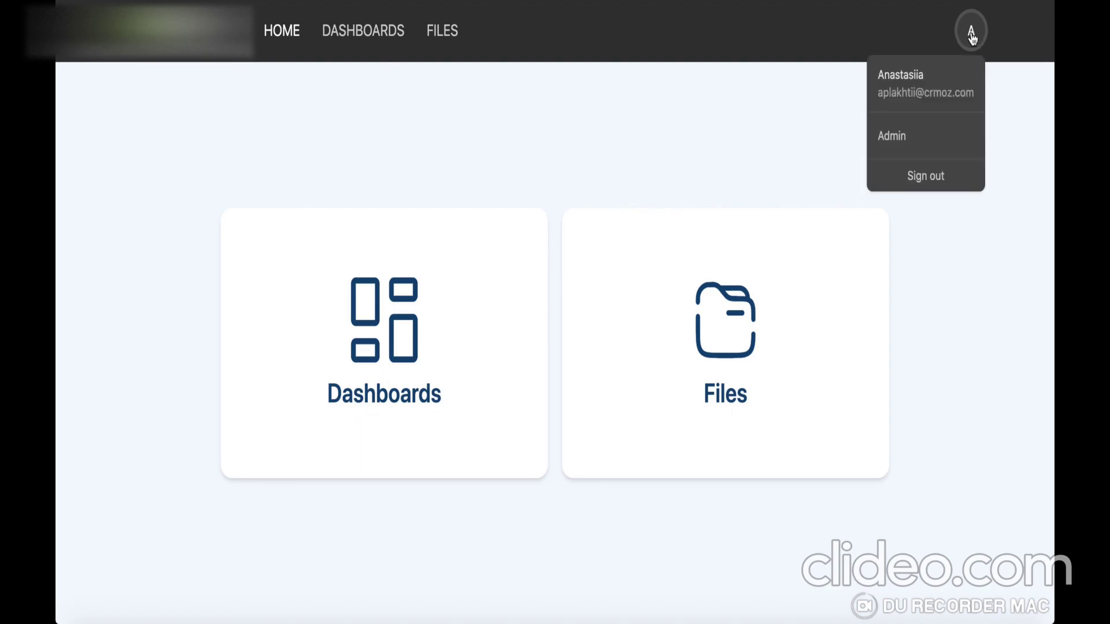
{"action": "left_click", "coordinate": [898, 139]}
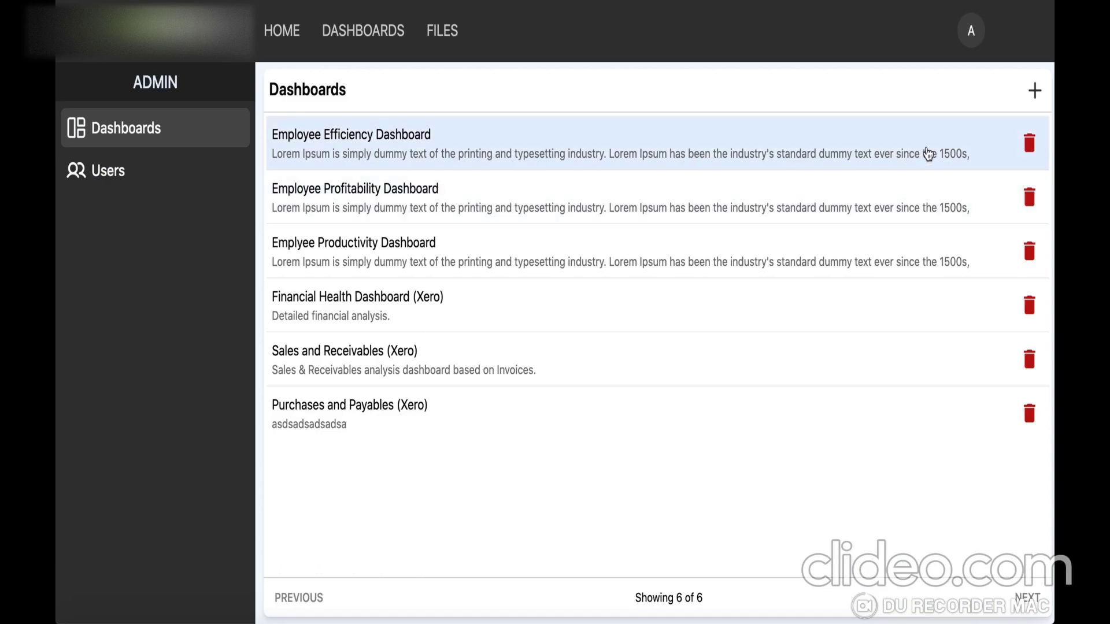
{"action": "left_click", "coordinate": [621, 146]}
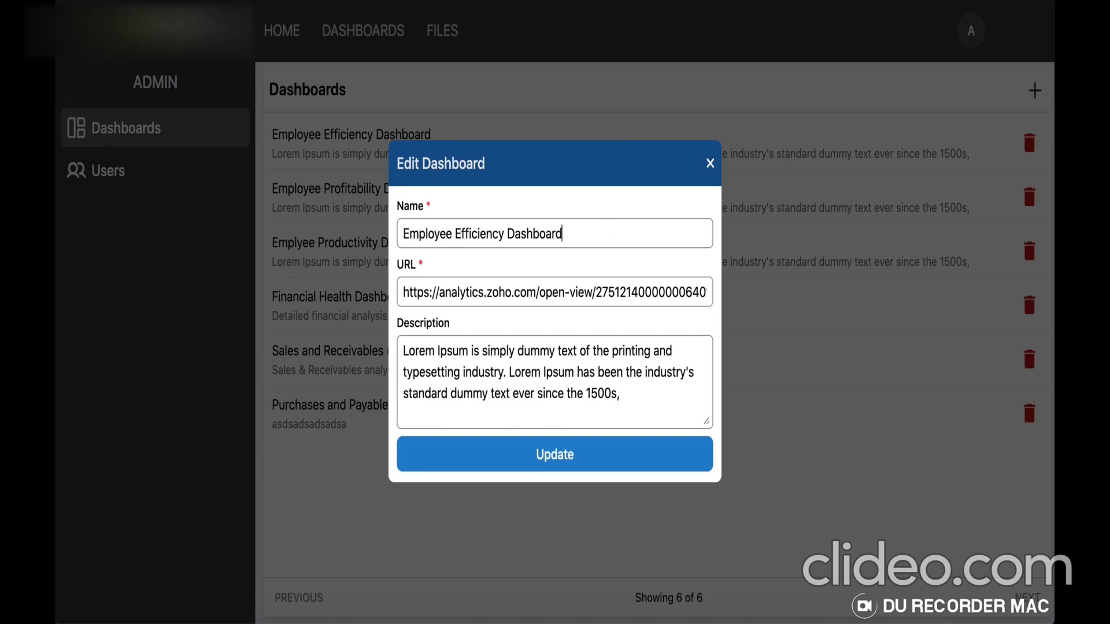
{"action": "left_click", "coordinate": [556, 462]}
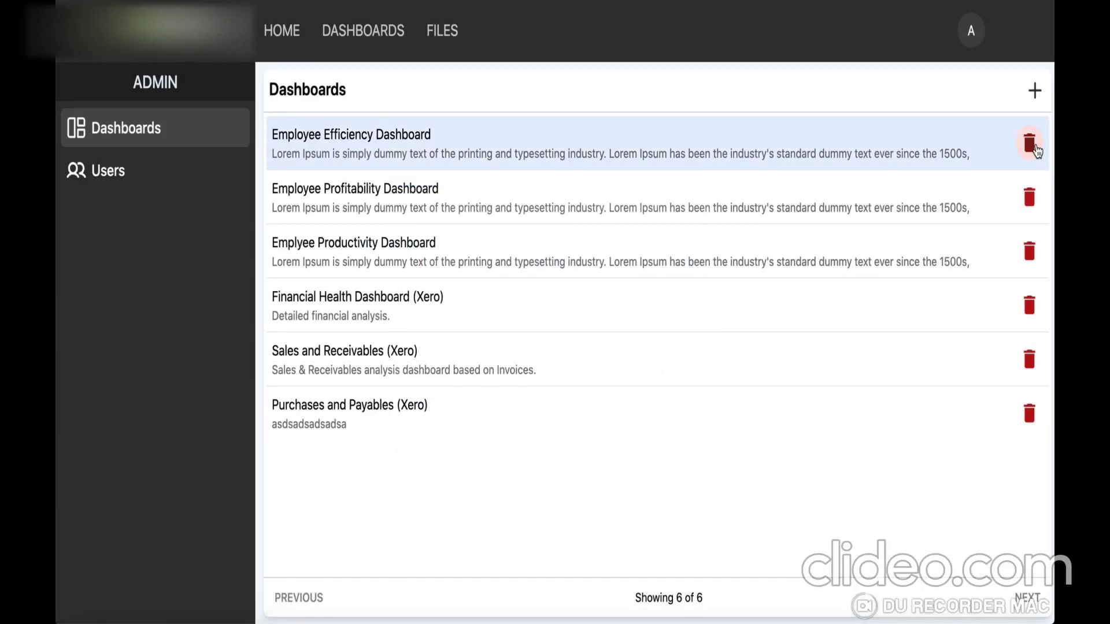
{"action": "left_click", "coordinate": [1034, 148]}
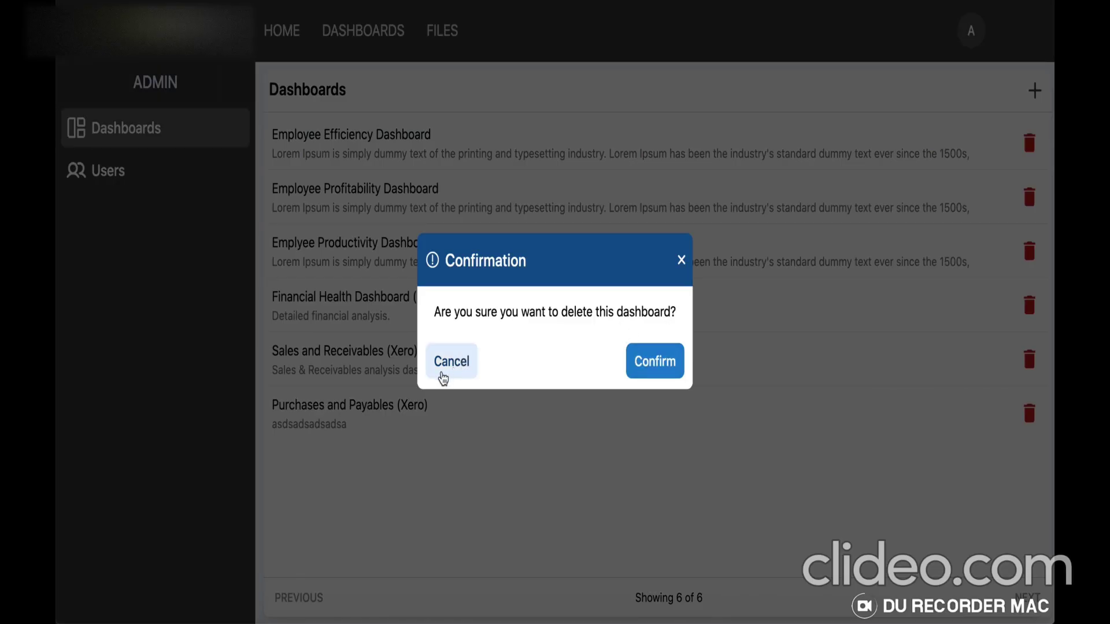
{"action": "left_click", "coordinate": [442, 374]}
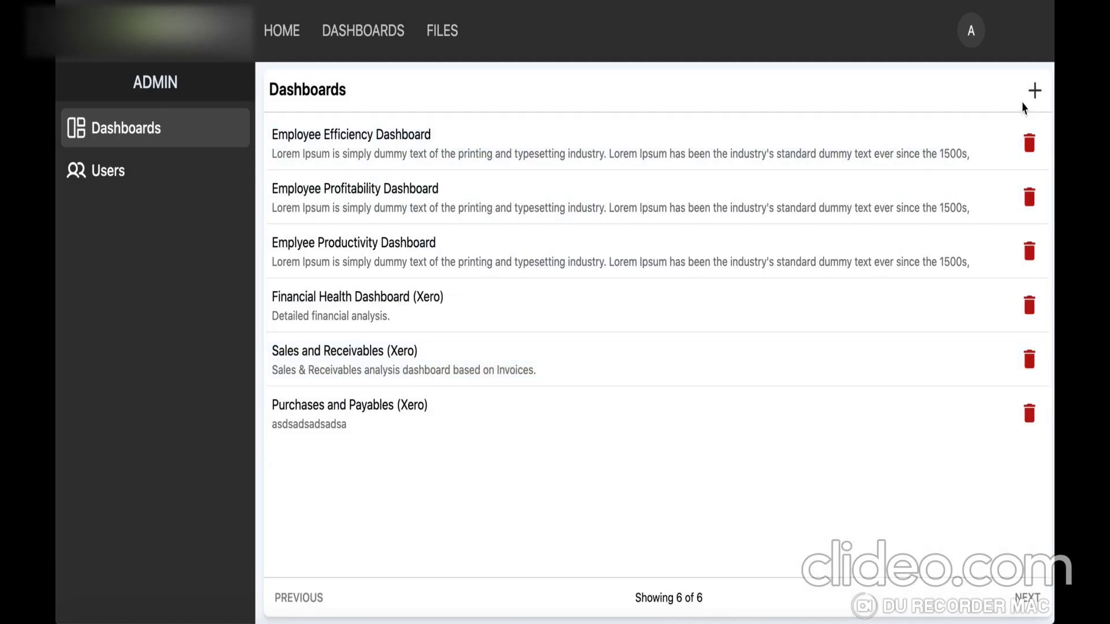
{"action": "left_click", "coordinate": [1035, 92]}
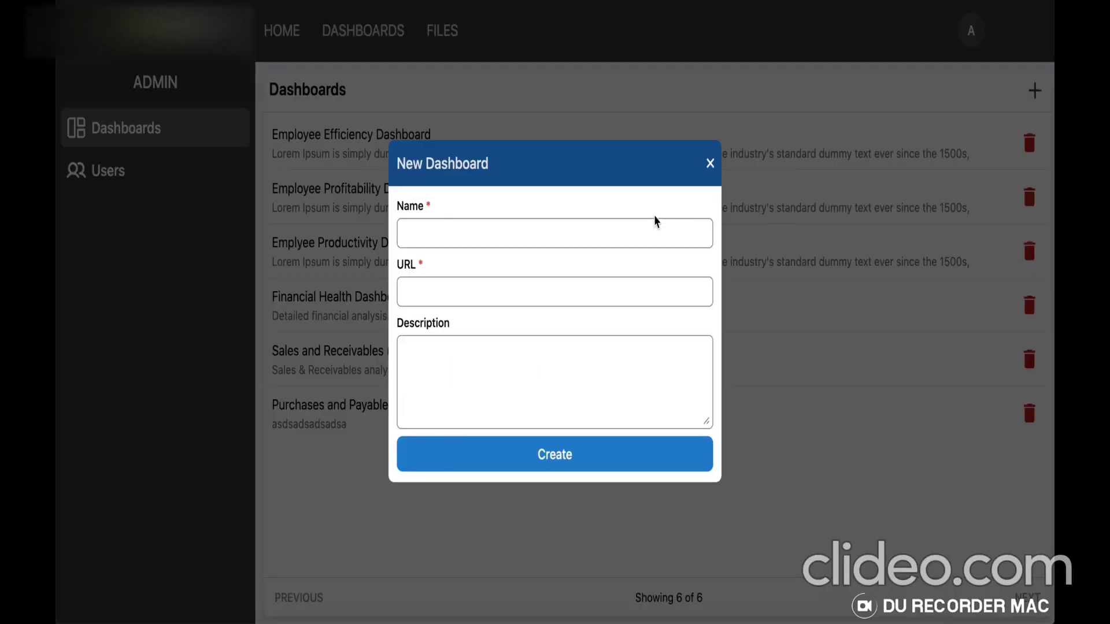
{"action": "left_click_drag", "start_coordinate": [488, 164], "coordinate": [453, 164]}
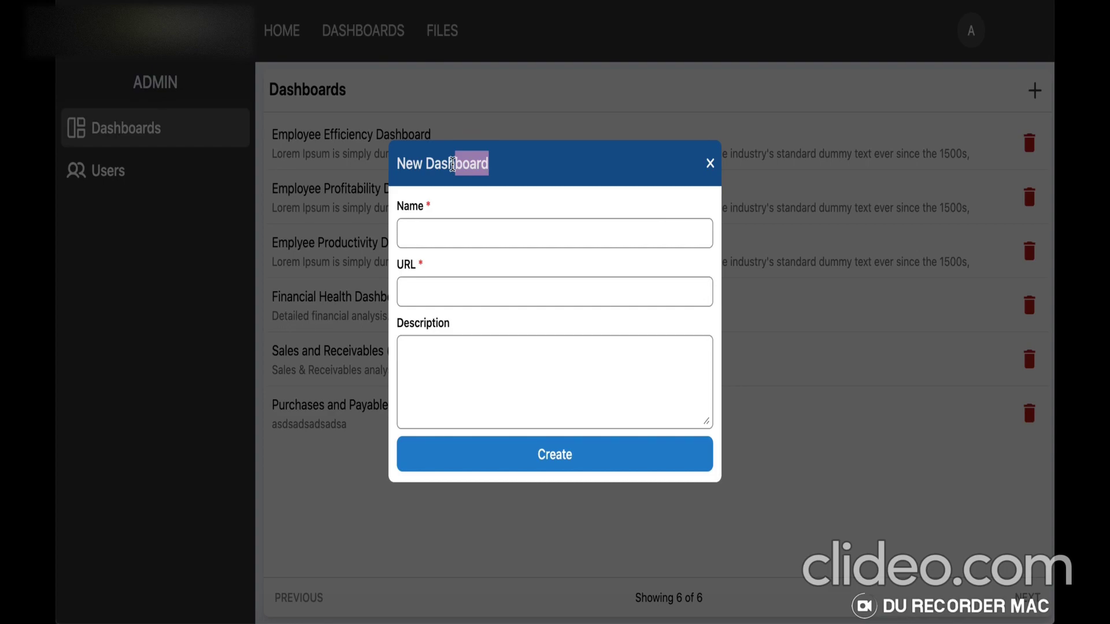
{"action": "left_click", "coordinate": [520, 169]}
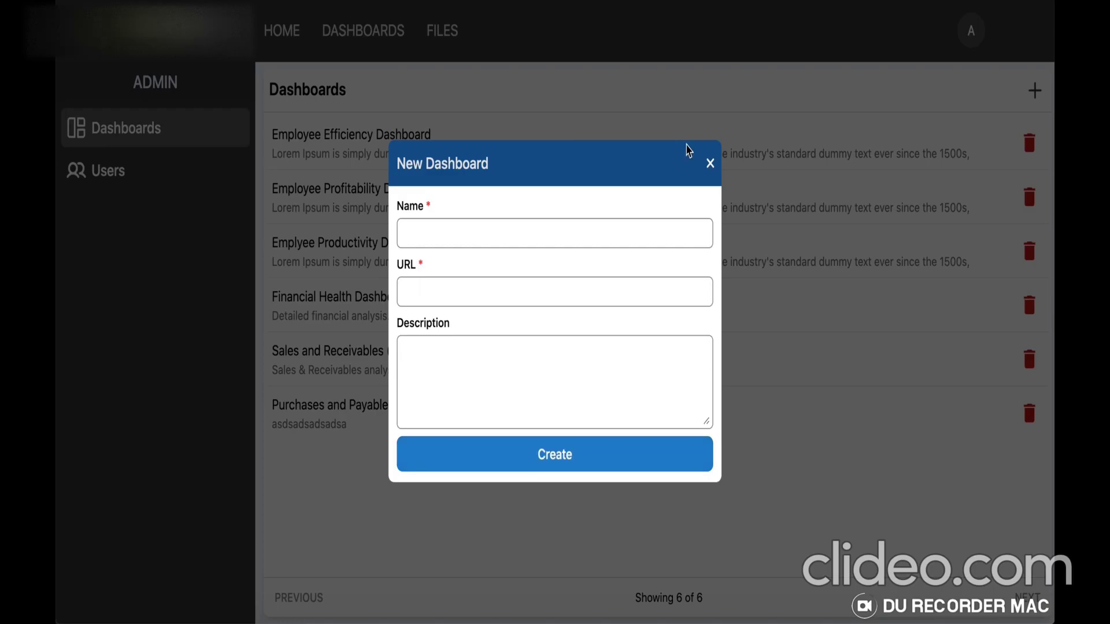
Close the new dashboard form, check the user's Role options, then go back to the portal home
{"action": "left_click", "coordinate": [711, 164]}
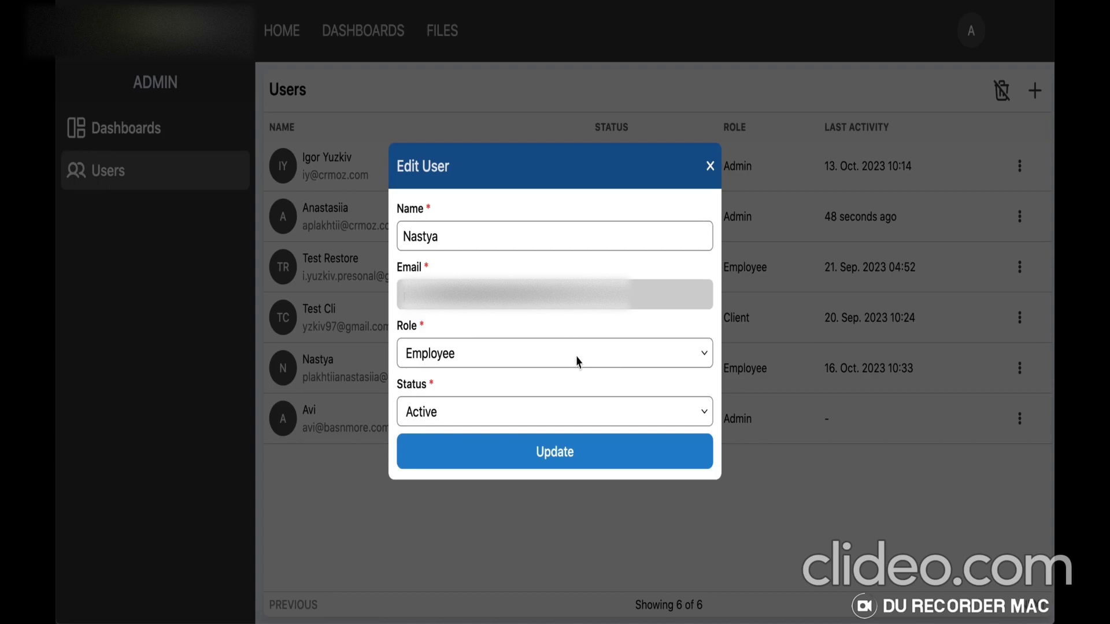
{"action": "left_click", "coordinate": [577, 359]}
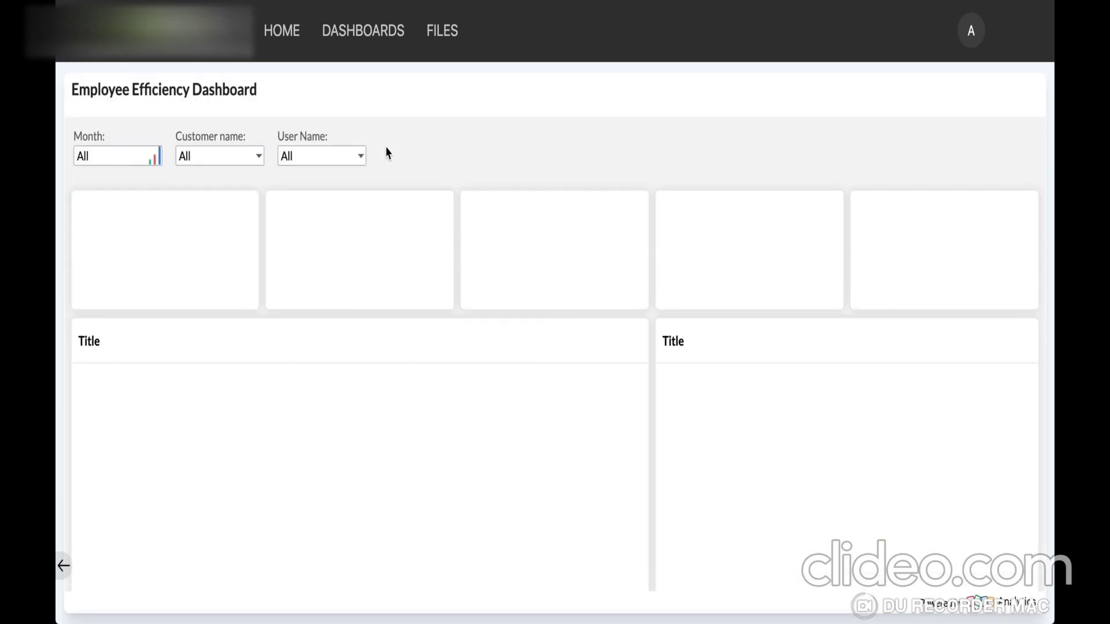
{"action": "left_click", "coordinate": [282, 33]}
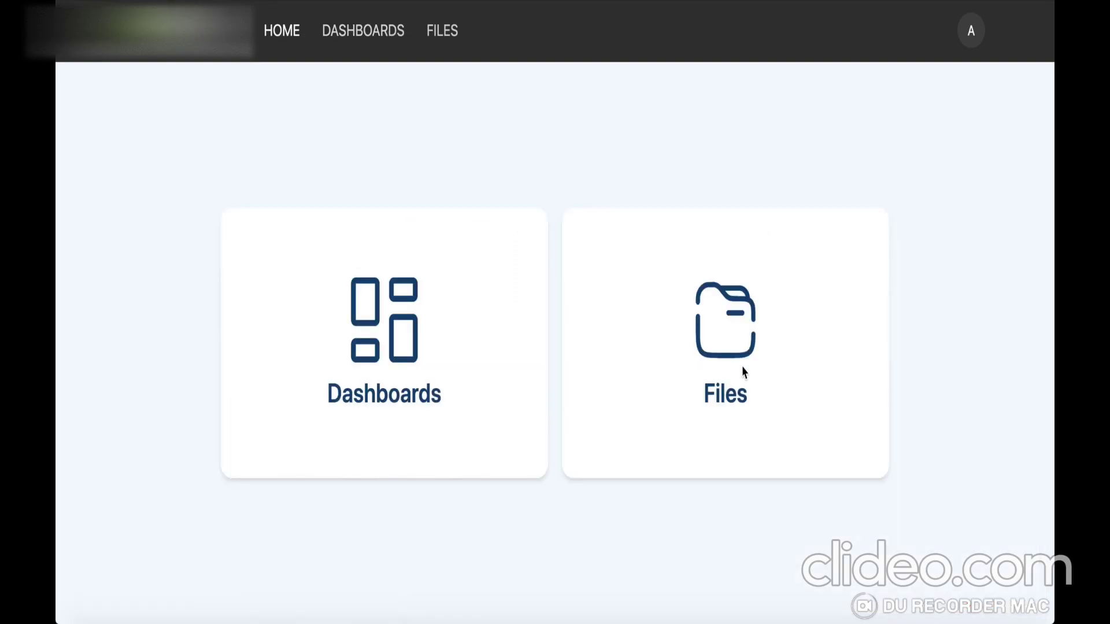
Upload the ocean jpeg image into the account owner's folder under Files
{"action": "left_click", "coordinate": [718, 364]}
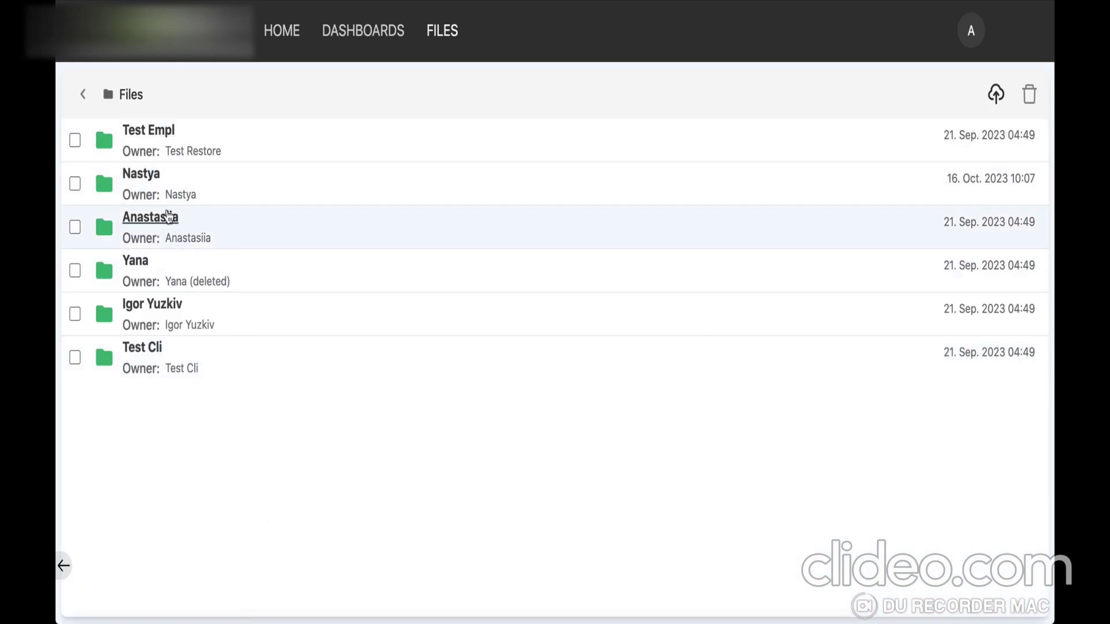
{"action": "left_click", "coordinate": [168, 217]}
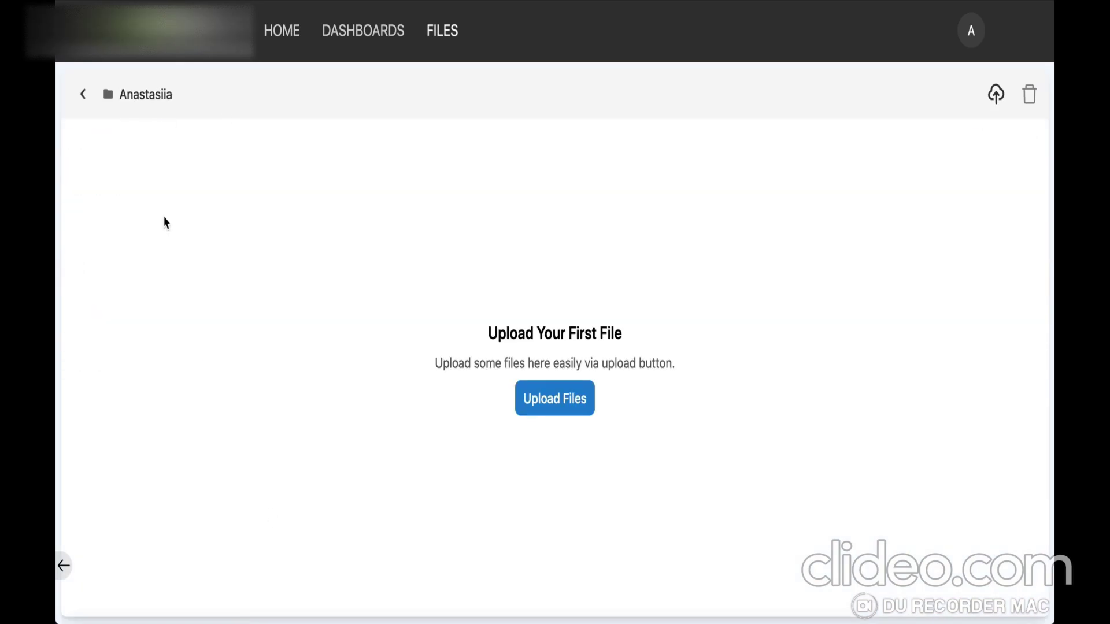
{"action": "left_click", "coordinate": [562, 404]}
{"action": "left_click", "coordinate": [448, 312]}
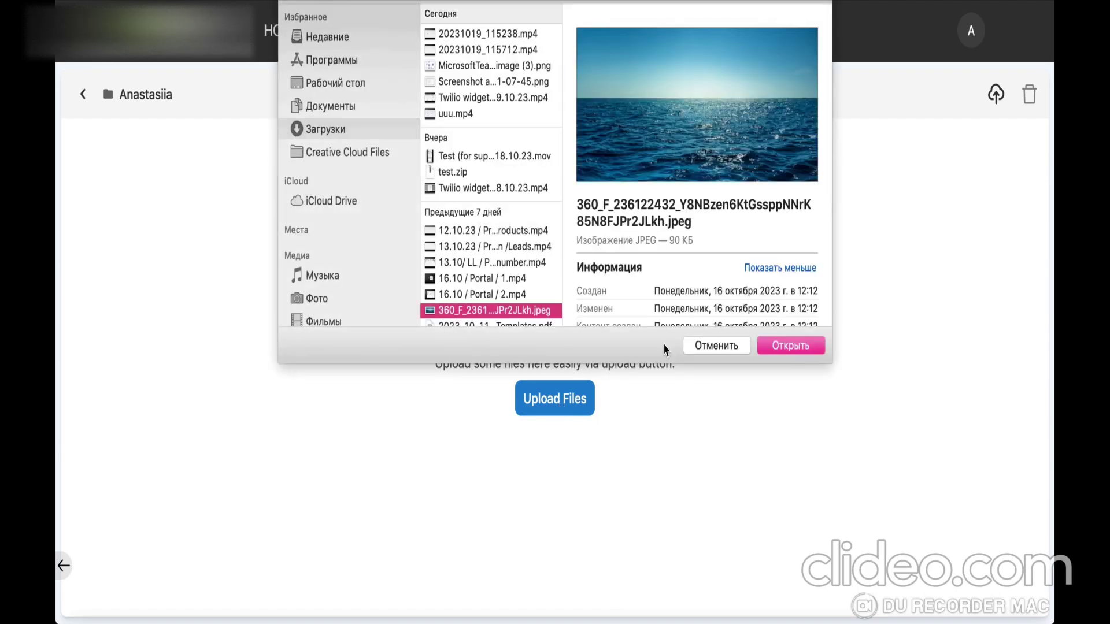
{"action": "left_click", "coordinate": [790, 349]}
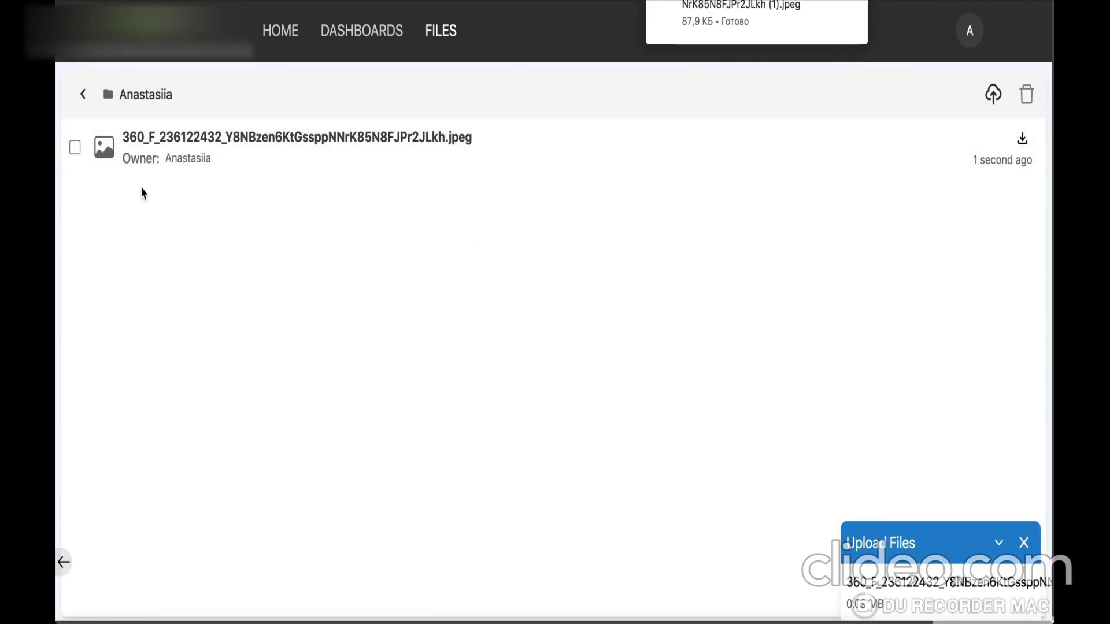
Select the uploaded image and delete it, confirming the deletion
{"action": "left_click", "coordinate": [74, 147]}
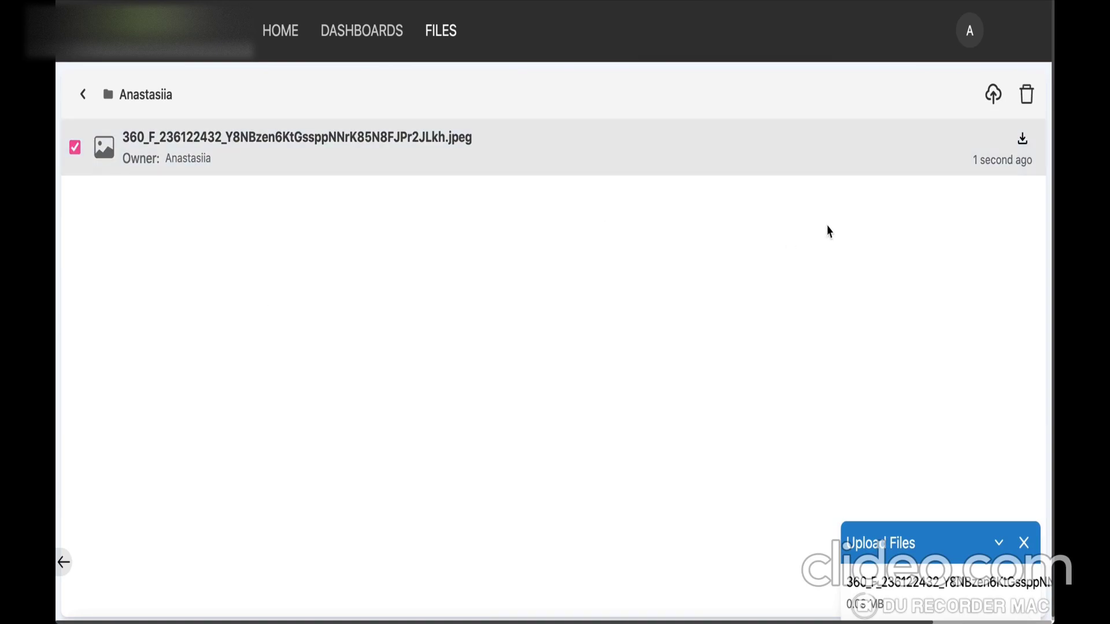
{"action": "left_click", "coordinate": [1033, 99]}
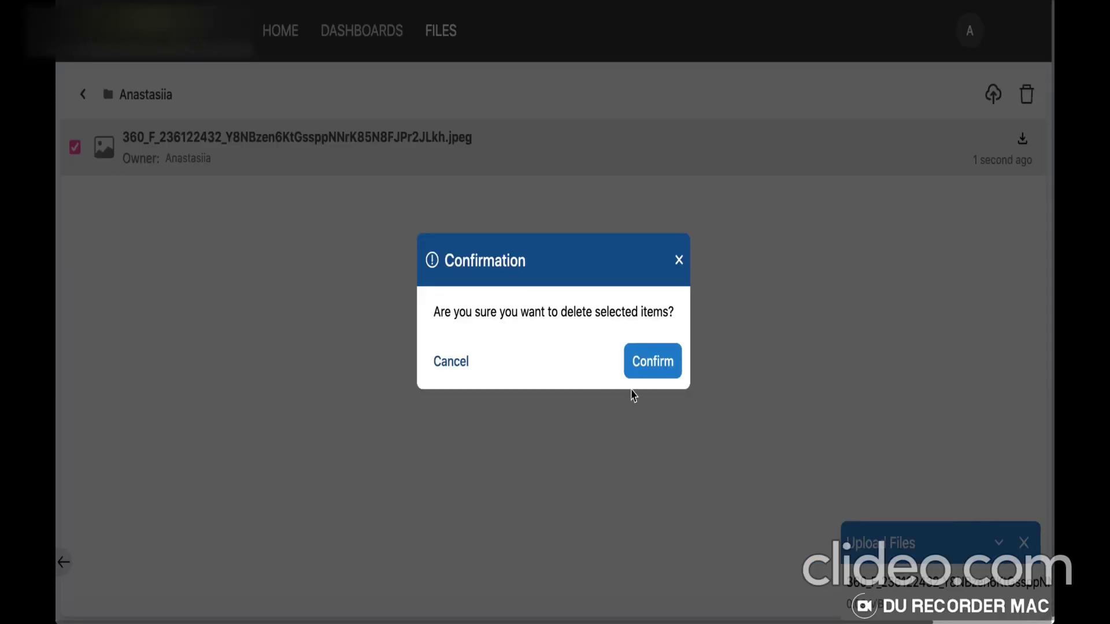
{"action": "left_click", "coordinate": [661, 369]}
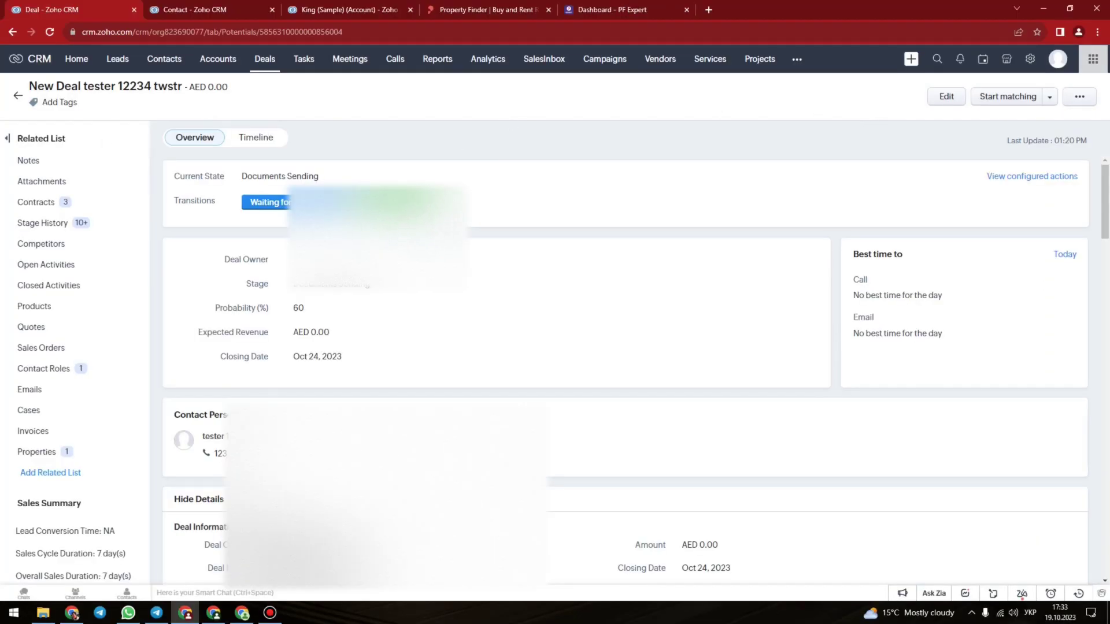
Glance at the contact and King (Sample) records, then list contract types for a new deal contract
{"action": "left_click", "coordinate": [225, 6]}
{"action": "left_click", "coordinate": [322, 7]}
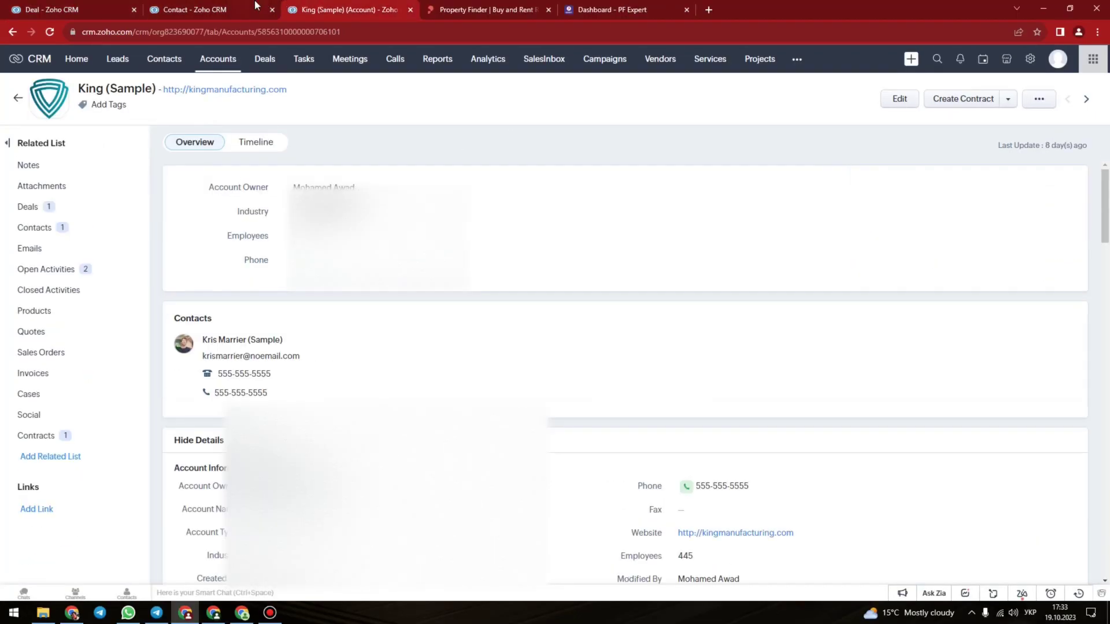
{"action": "left_click", "coordinate": [89, 5]}
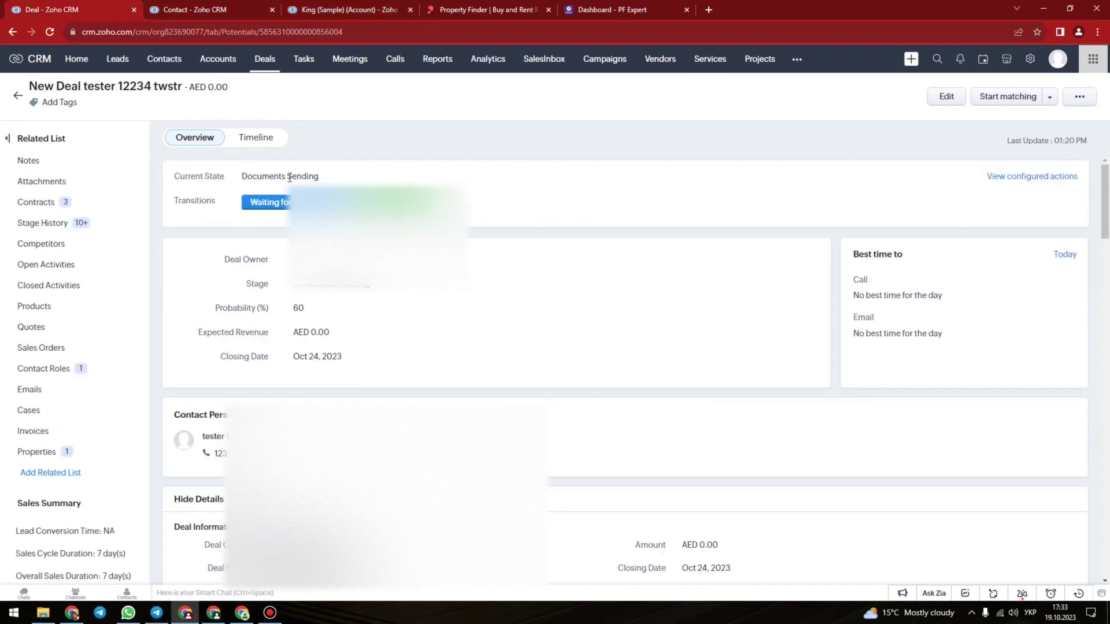
{"action": "left_click", "coordinate": [498, 89]}
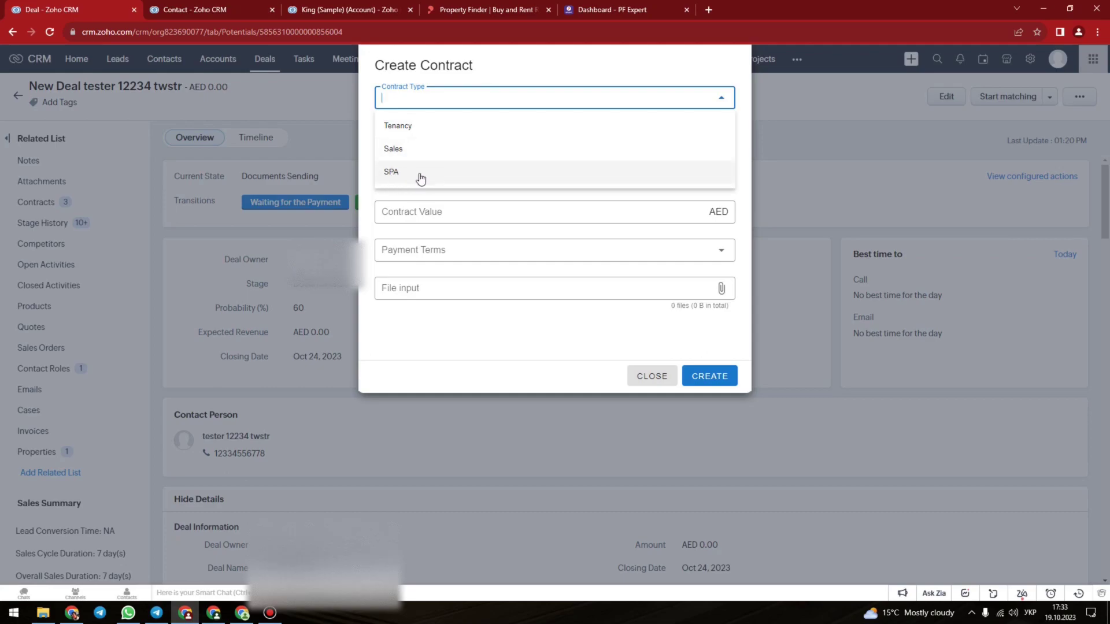
Make it a Tenancy contract from 2023-10-19 for 2 years, worth 1,000,000 AED, paid in 3 cheques
{"action": "left_click", "coordinate": [448, 125]}
{"action": "left_click", "coordinate": [454, 135]}
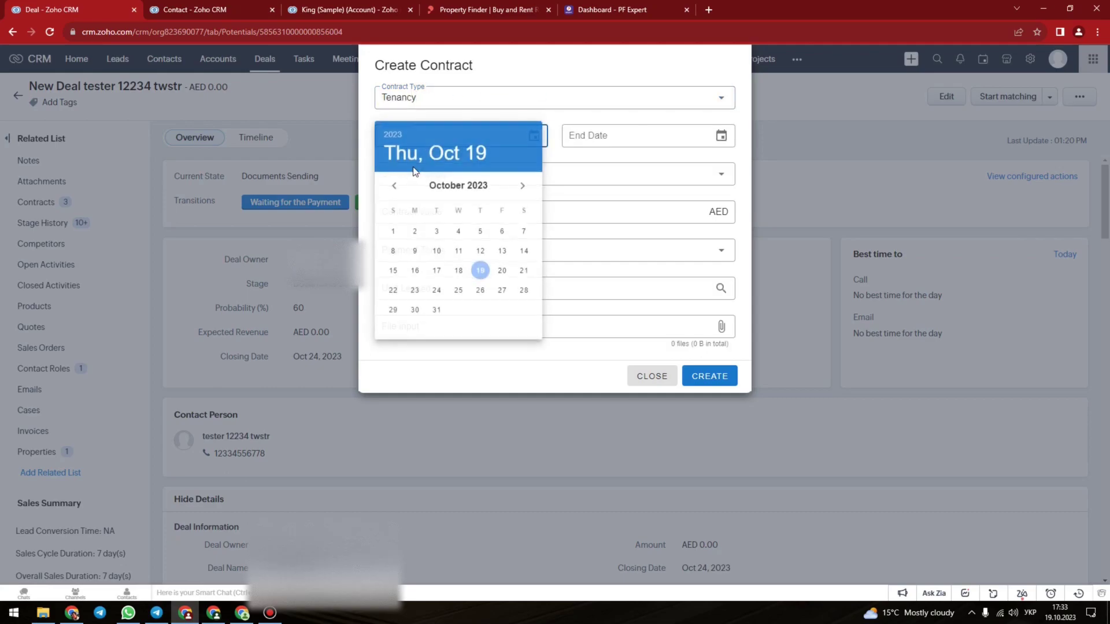
{"action": "left_click", "coordinate": [643, 136]}
{"action": "left_click", "coordinate": [667, 271]}
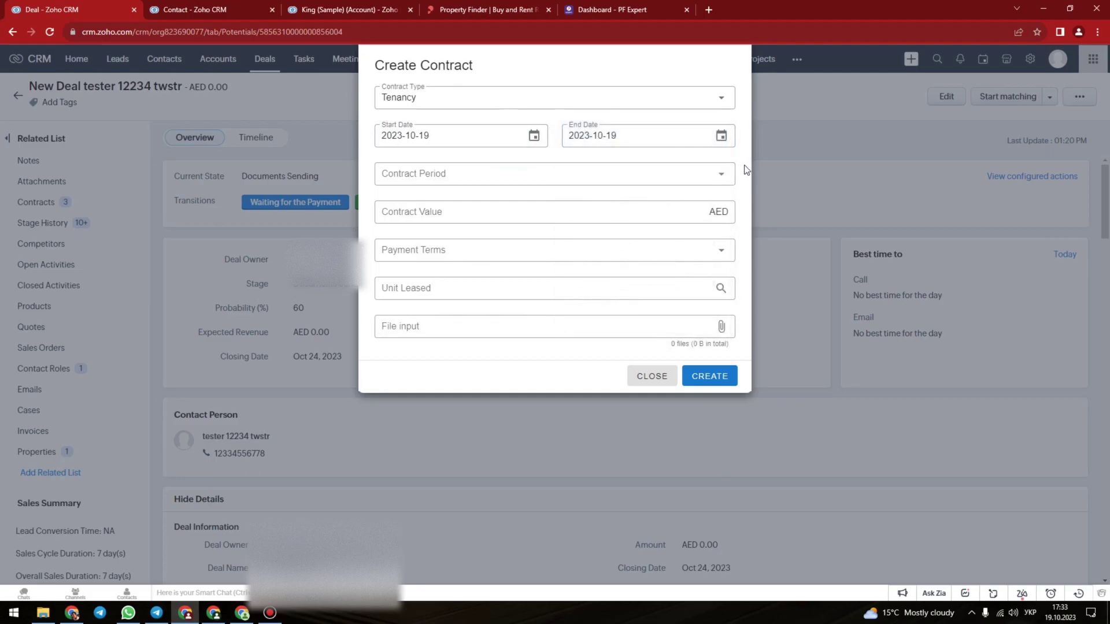
{"action": "left_click", "coordinate": [433, 171]}
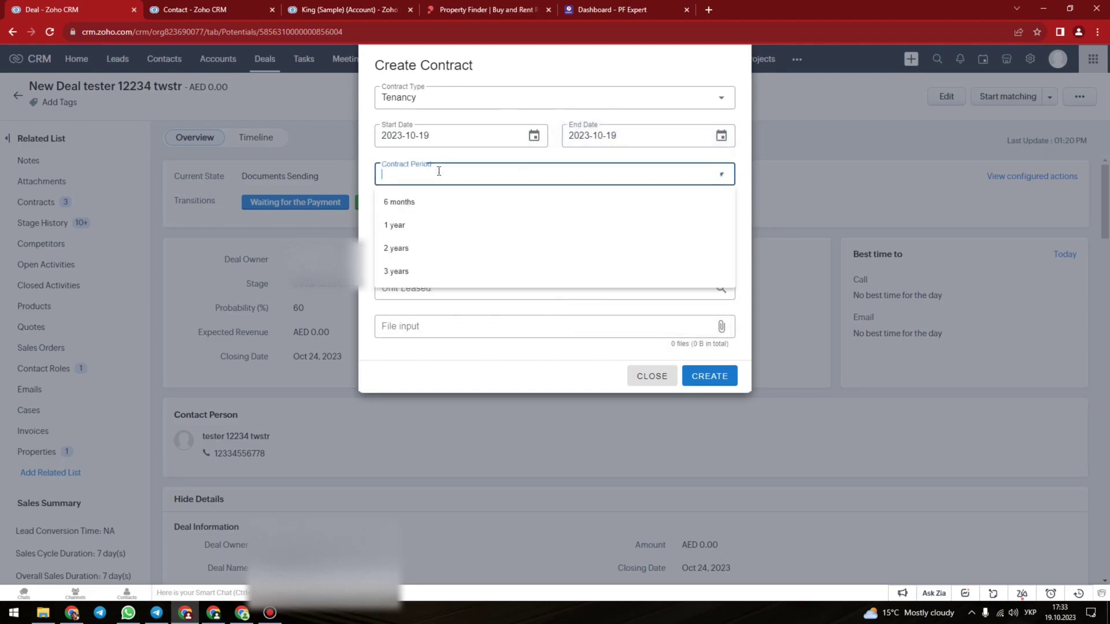
{"action": "left_click", "coordinate": [410, 247]}
{"action": "left_click", "coordinate": [454, 218]}
{"action": "type", "text": "100000"}
{"action": "key", "text": "Tab"}
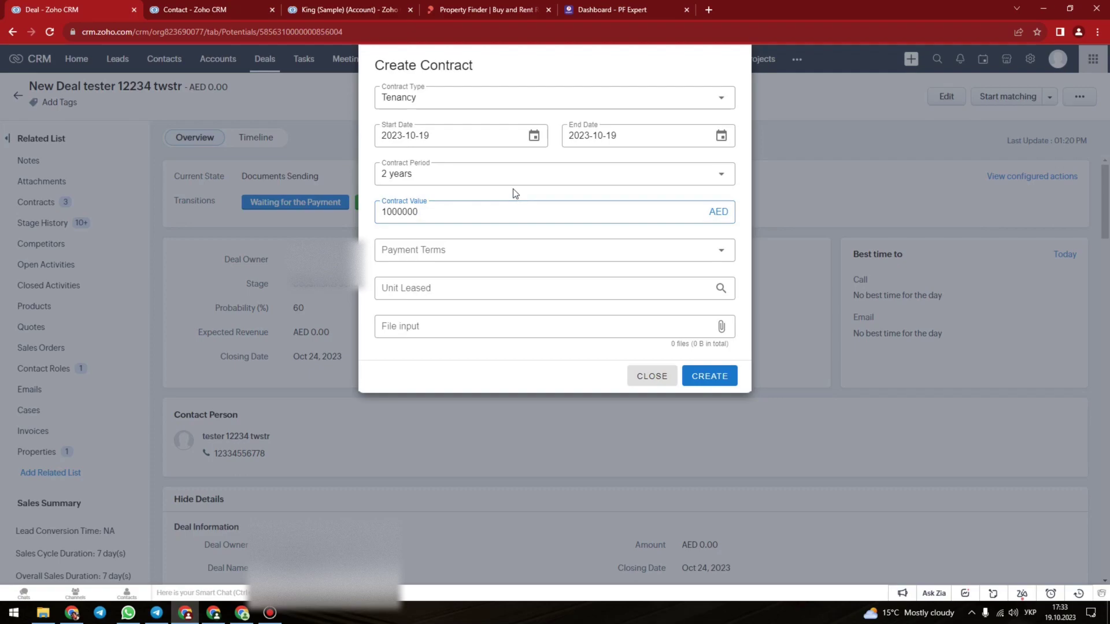
{"action": "scroll", "coordinate": [478, 111], "scroll_direction": "down", "scroll_amount": 2}
{"action": "scroll", "coordinate": [479, 128], "scroll_direction": "up", "scroll_amount": 2}
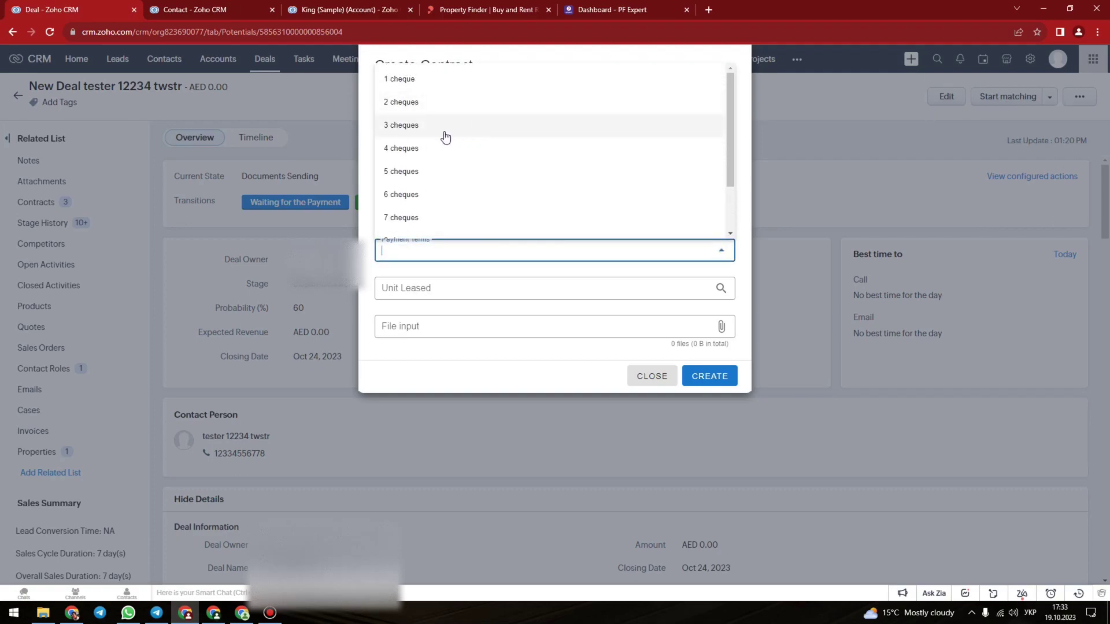
{"action": "left_click", "coordinate": [445, 135]}
Set Unit Leased to Test property 2, attach Screenshot_1.png and create the contract
{"action": "left_click", "coordinate": [531, 294]}
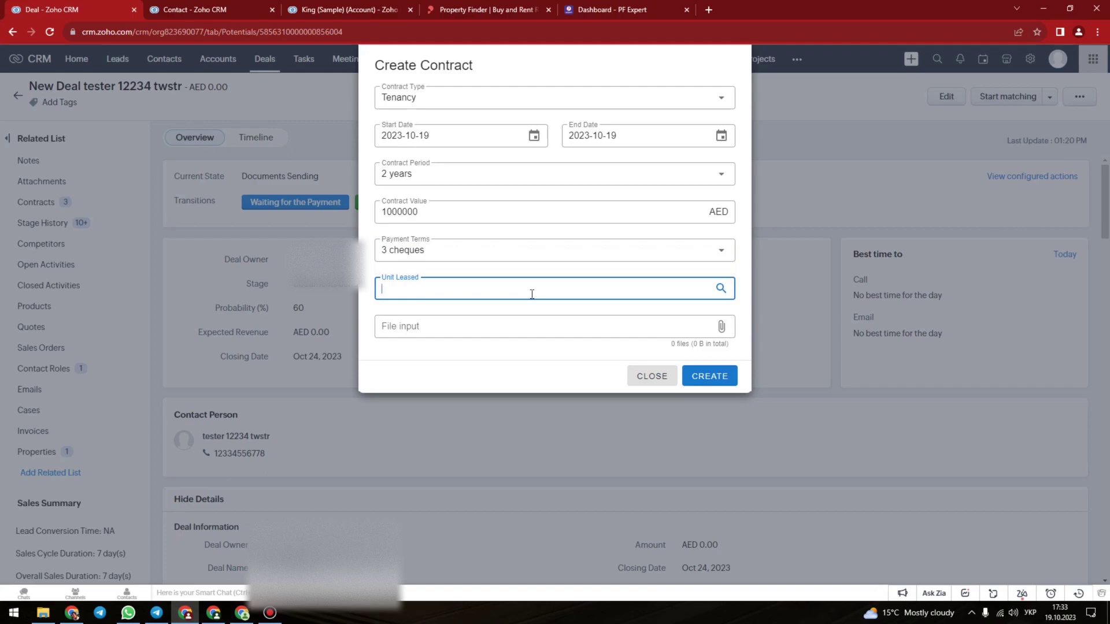
{"action": "type", "text": "test"}
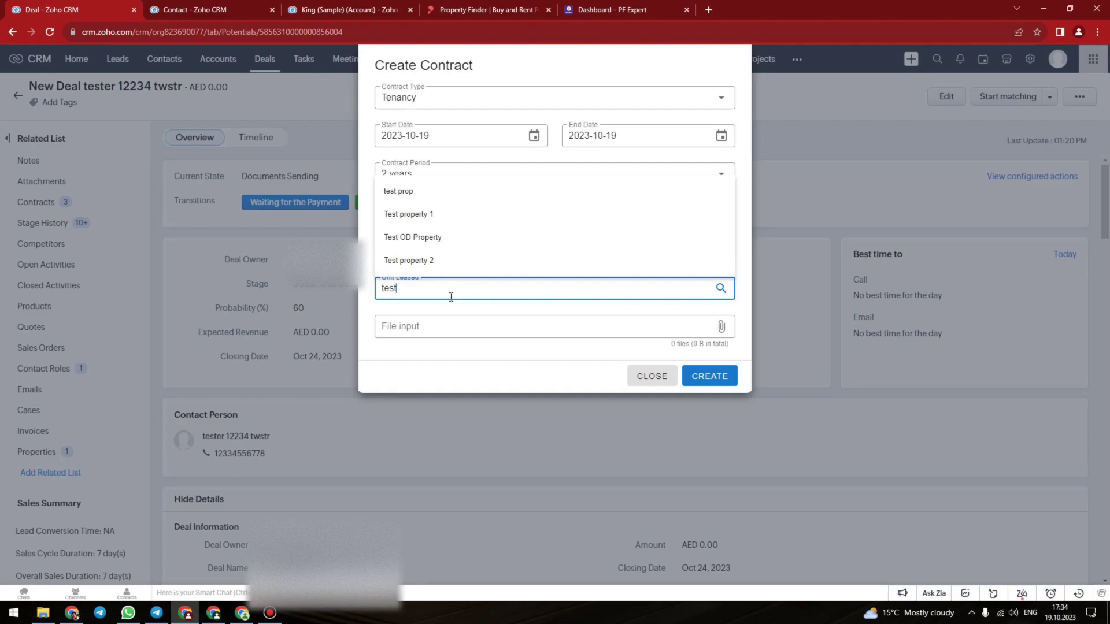
{"action": "left_click", "coordinate": [434, 259]}
{"action": "left_click", "coordinate": [447, 332]}
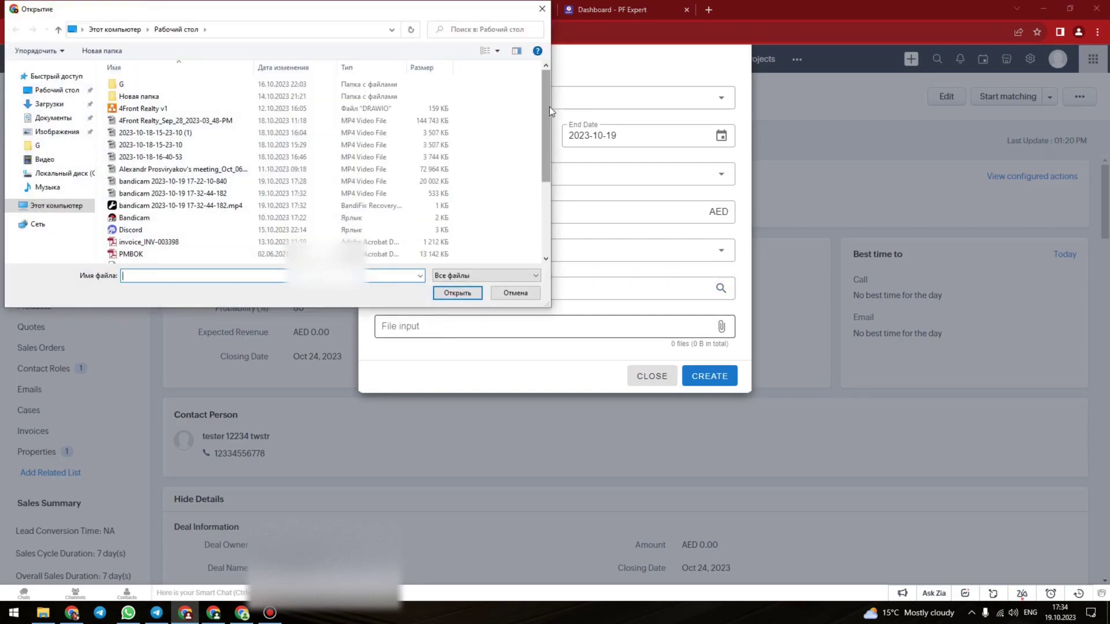
{"action": "left_click_drag", "start_coordinate": [549, 107], "coordinate": [549, 145]}
{"action": "left_click", "coordinate": [139, 200]}
{"action": "left_click", "coordinate": [457, 293]}
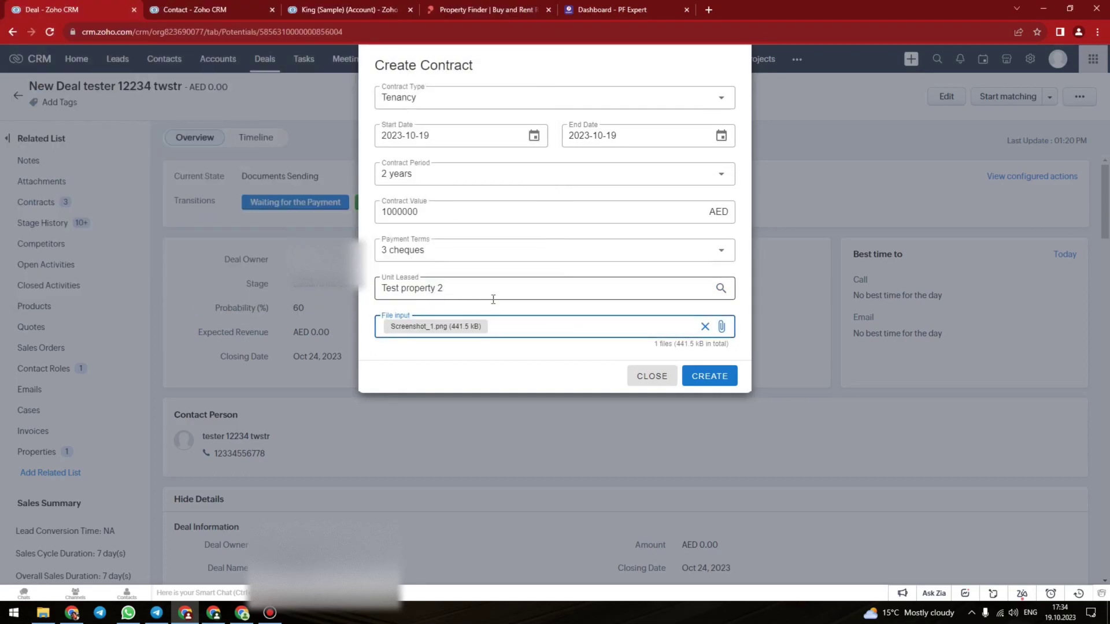
{"action": "left_click", "coordinate": [716, 376]}
{"action": "left_click_drag", "start_coordinate": [234, 468], "coordinate": [315, 473]}
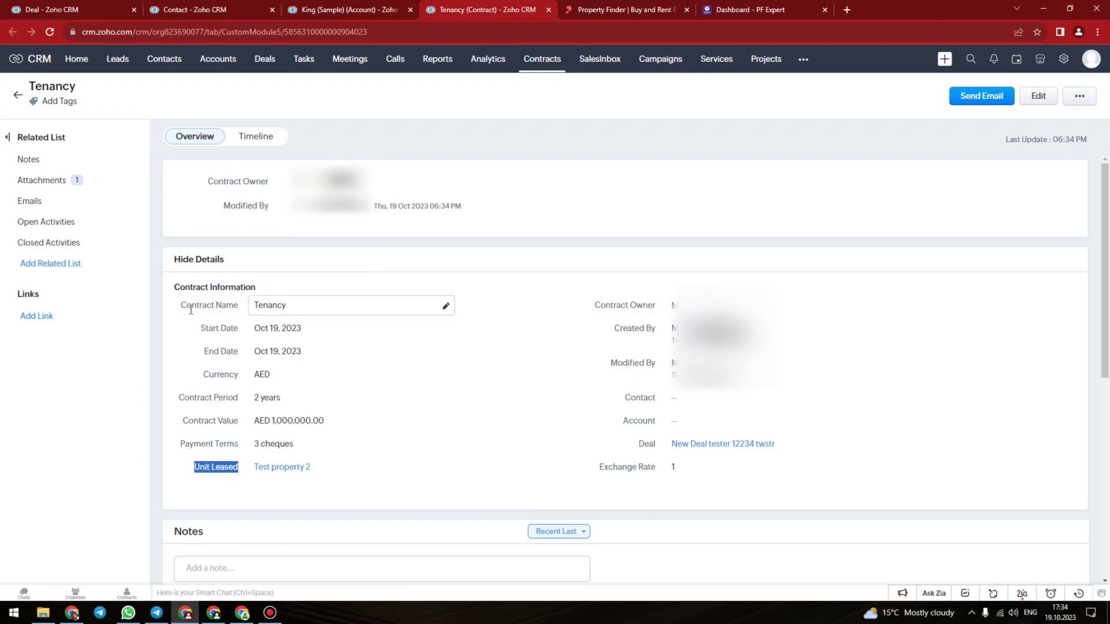
Highlight the contract's Contract Name field, then close the Tenancy contract tab with Ctrl+W
{"action": "left_click_drag", "start_coordinate": [181, 305], "coordinate": [236, 314]}
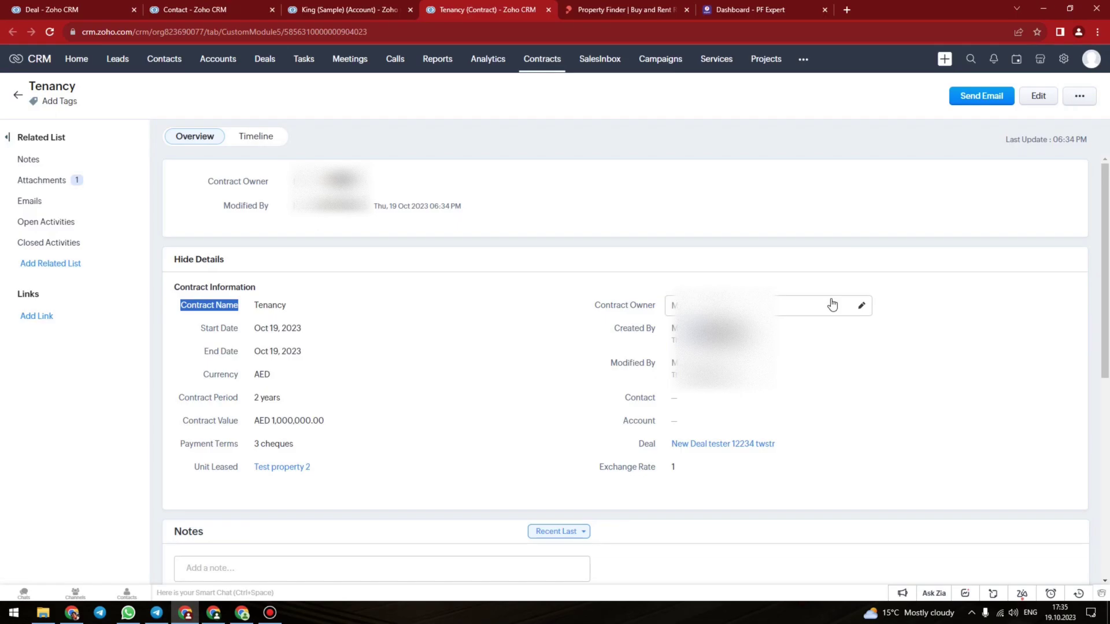
{"action": "key", "text": "ctrl+w"}
Start a contract on the contact and review its contract types without choosing one
{"action": "left_click", "coordinate": [1006, 99]}
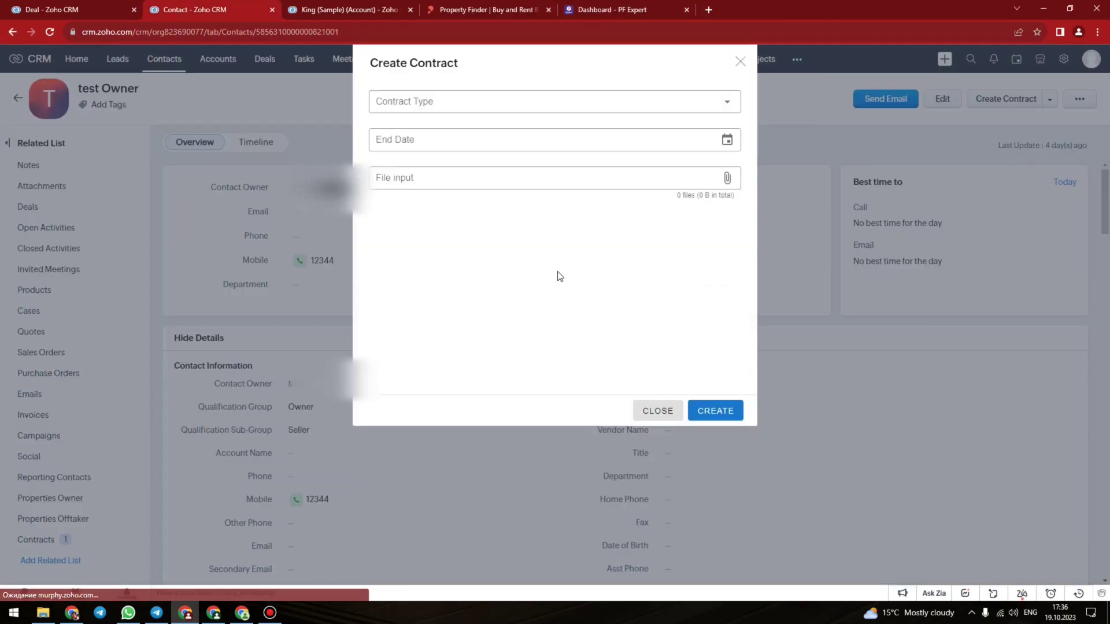
{"action": "left_click", "coordinate": [493, 102]}
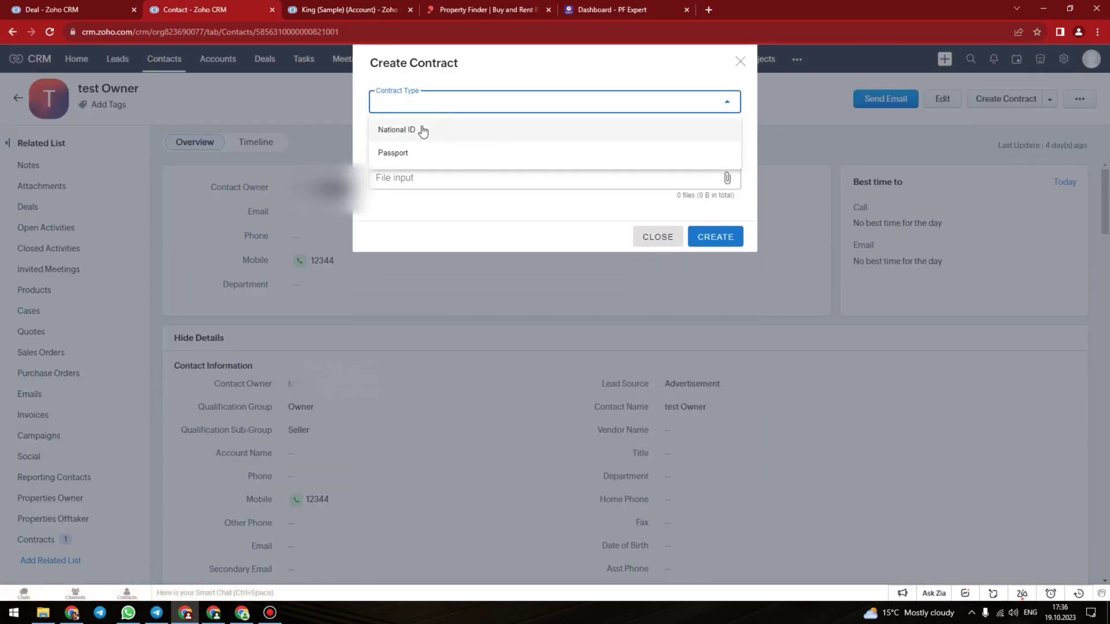
{"action": "left_click", "coordinate": [445, 245]}
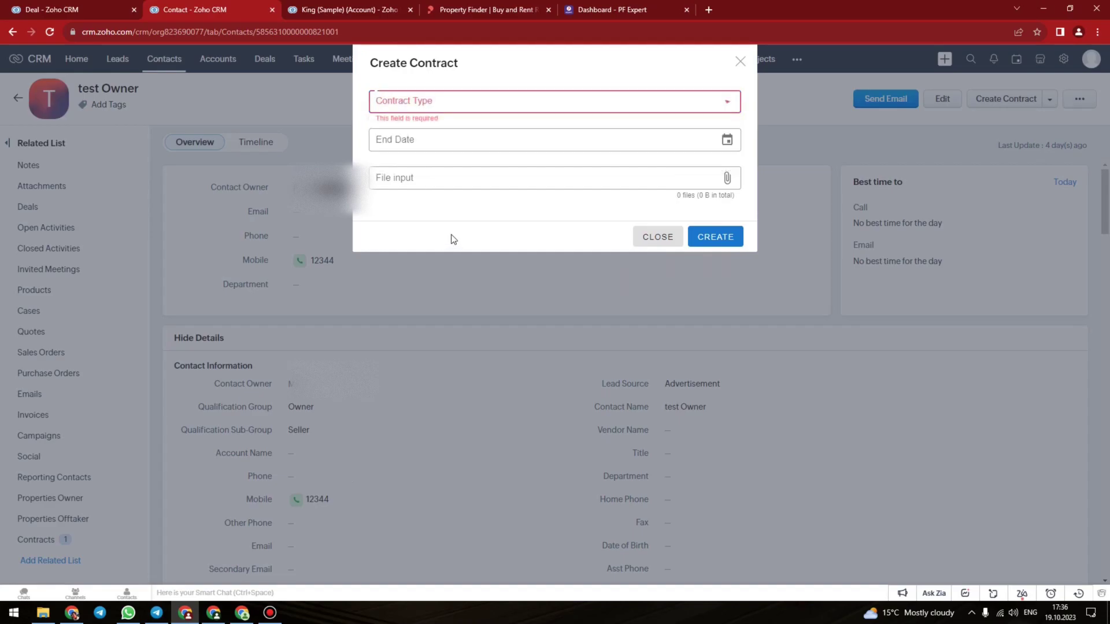
On the King (Sample) account, start a Trade license contract ending 2023-10-19, then return to the deal
{"action": "key", "text": "ctrl+Tab"}
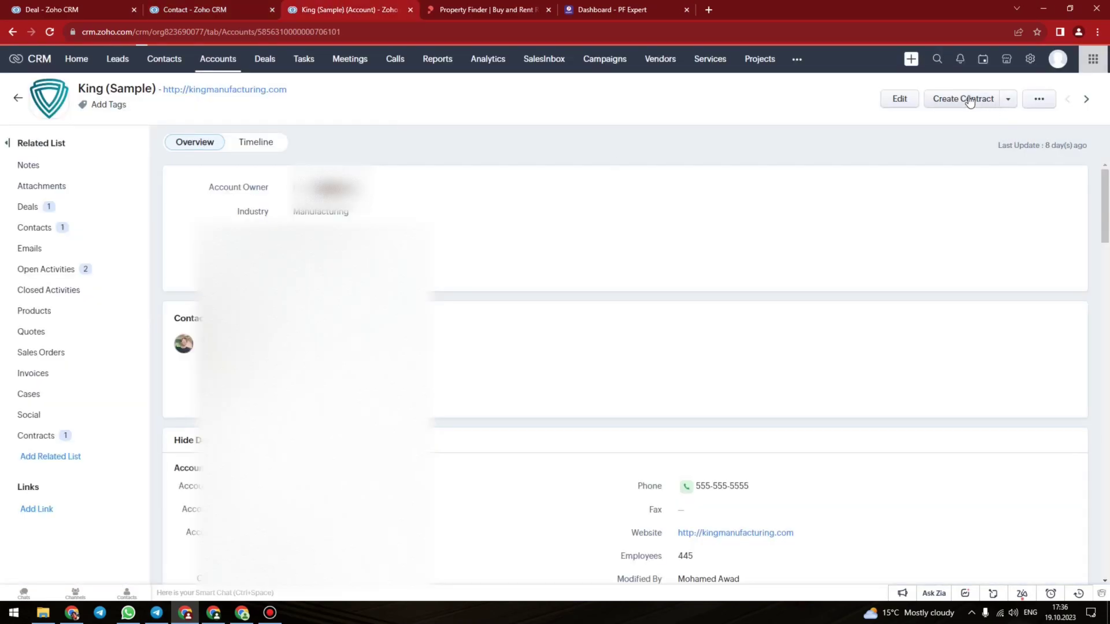
{"action": "left_click", "coordinate": [968, 100]}
{"action": "left_click", "coordinate": [478, 104]}
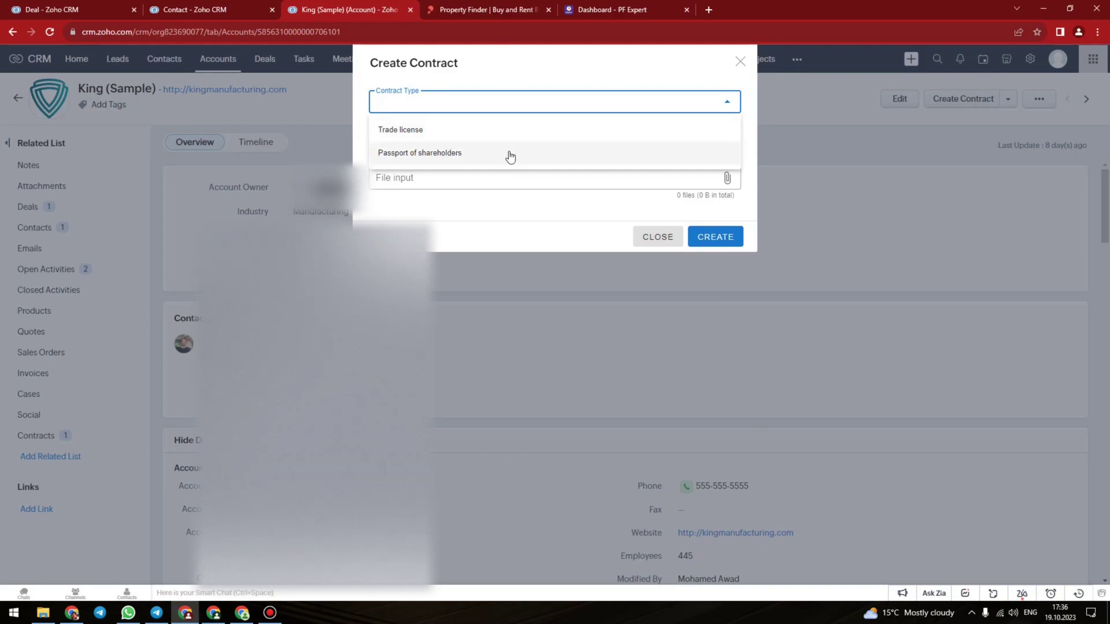
{"action": "left_click", "coordinate": [491, 207]}
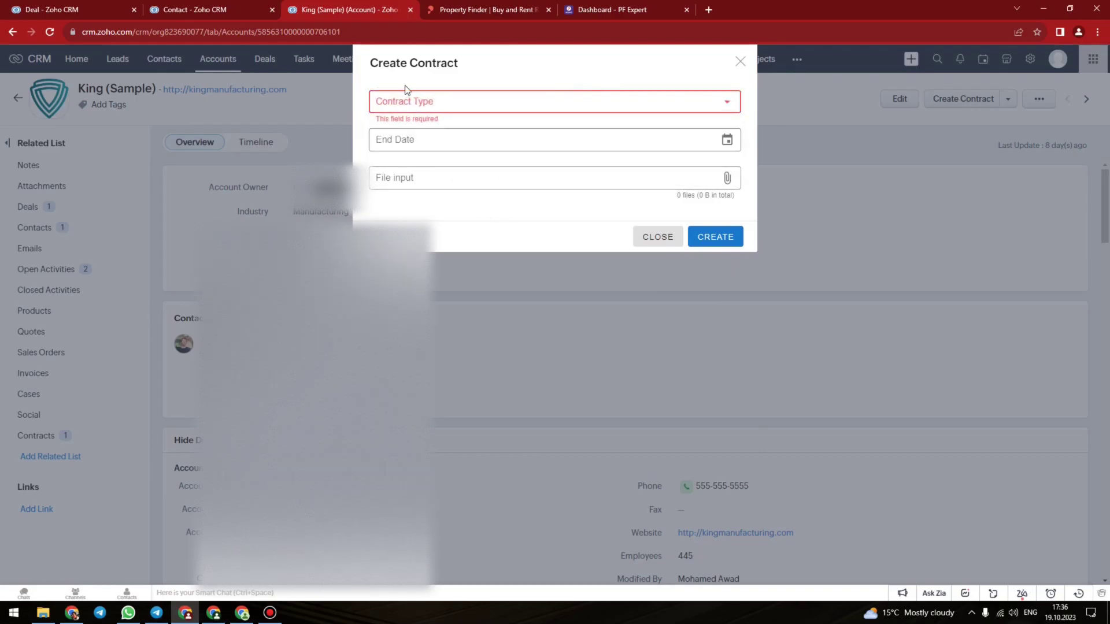
{"action": "left_click", "coordinate": [457, 105]}
{"action": "left_click", "coordinate": [433, 127]}
{"action": "left_click", "coordinate": [451, 143]}
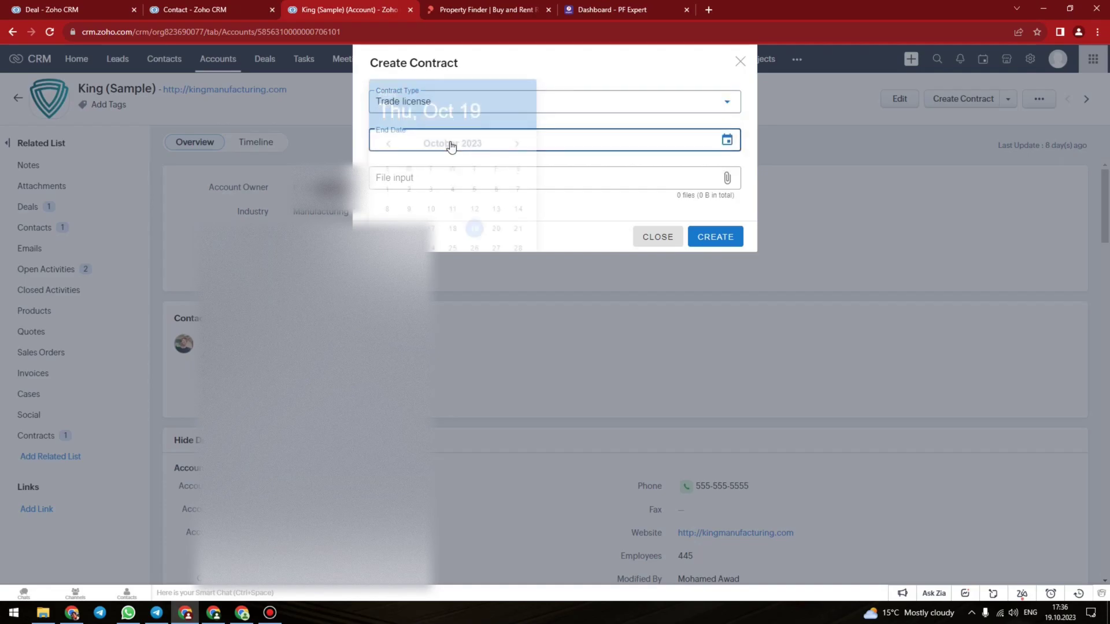
{"action": "left_click", "coordinate": [474, 235]}
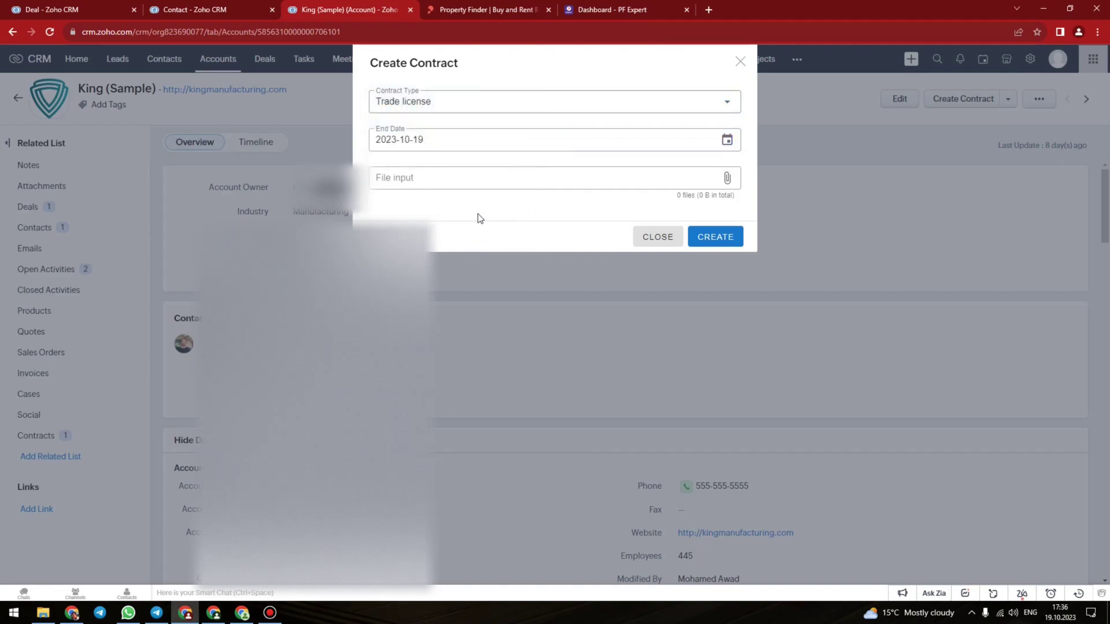
{"action": "left_click", "coordinate": [52, 7]}
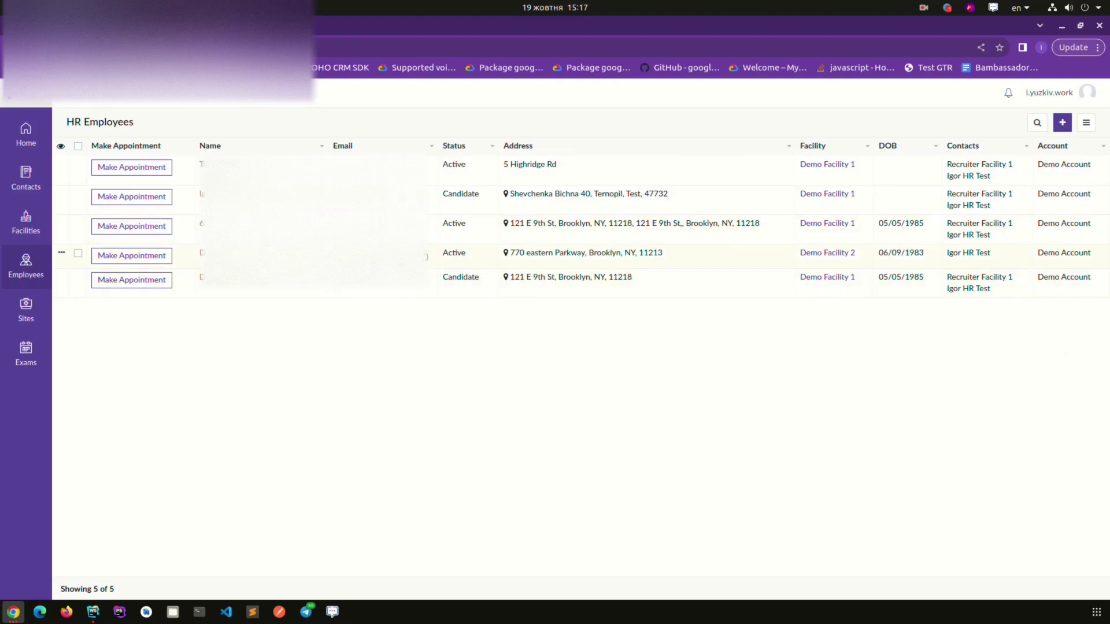
Request a Drug Testing exam, sub-type 10 Panel + ETG (791422), due 10/28/2023, and schedule it now
{"action": "left_click", "coordinate": [145, 200]}
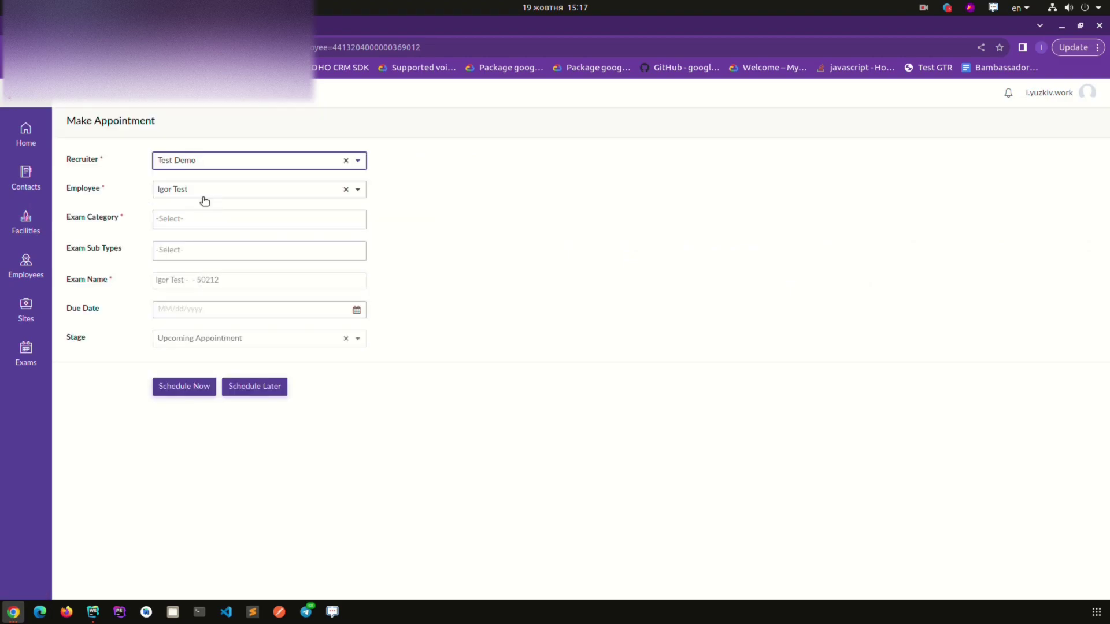
{"action": "left_click", "coordinate": [175, 218]}
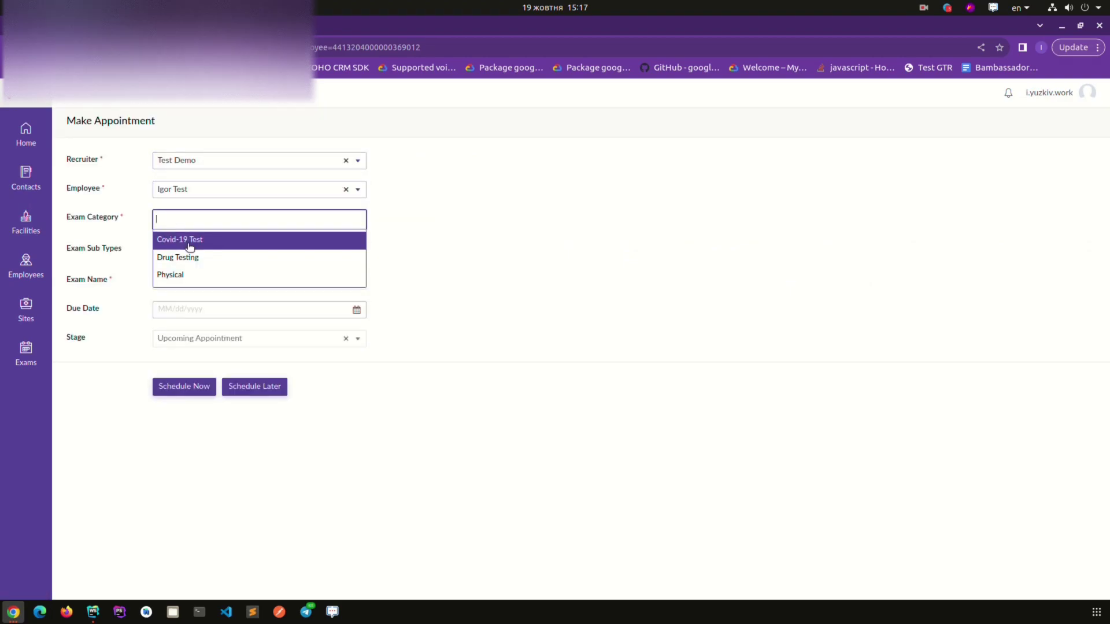
{"action": "left_click", "coordinate": [191, 257]}
{"action": "left_click", "coordinate": [180, 272]}
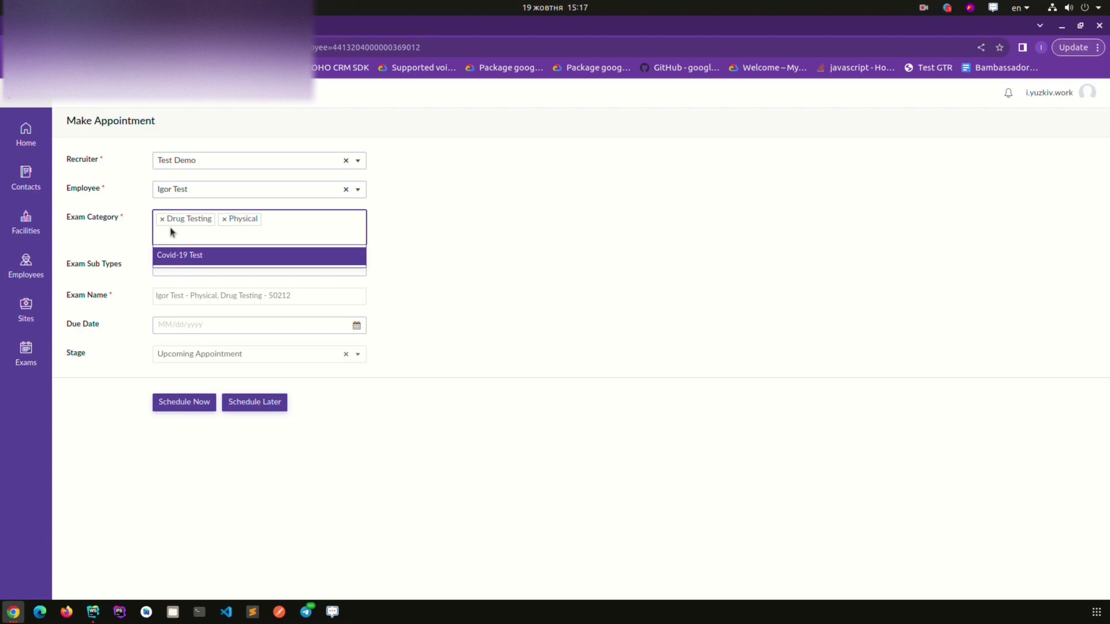
{"action": "left_click", "coordinate": [224, 219]}
{"action": "left_click", "coordinate": [196, 266]}
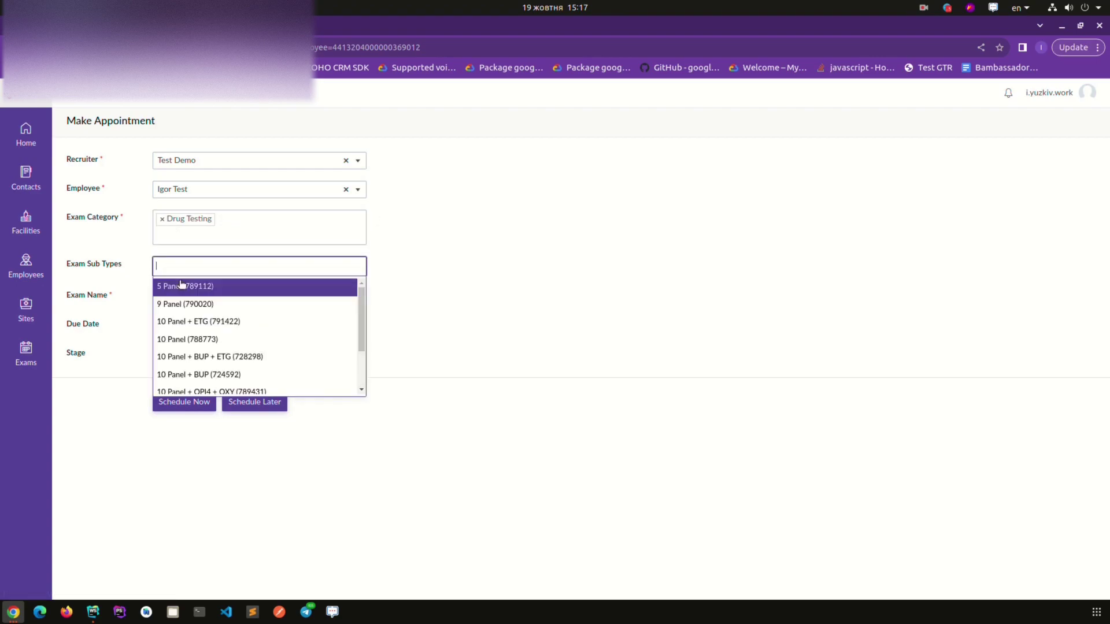
{"action": "left_click", "coordinate": [197, 327]}
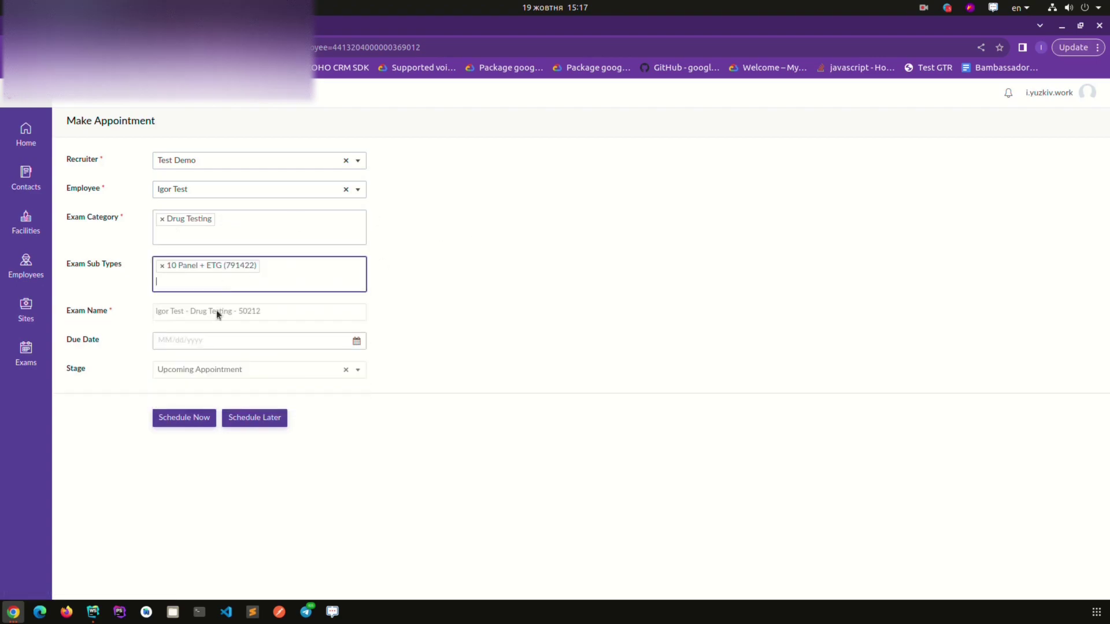
{"action": "left_click", "coordinate": [214, 341]}
{"action": "left_click", "coordinate": [297, 468]}
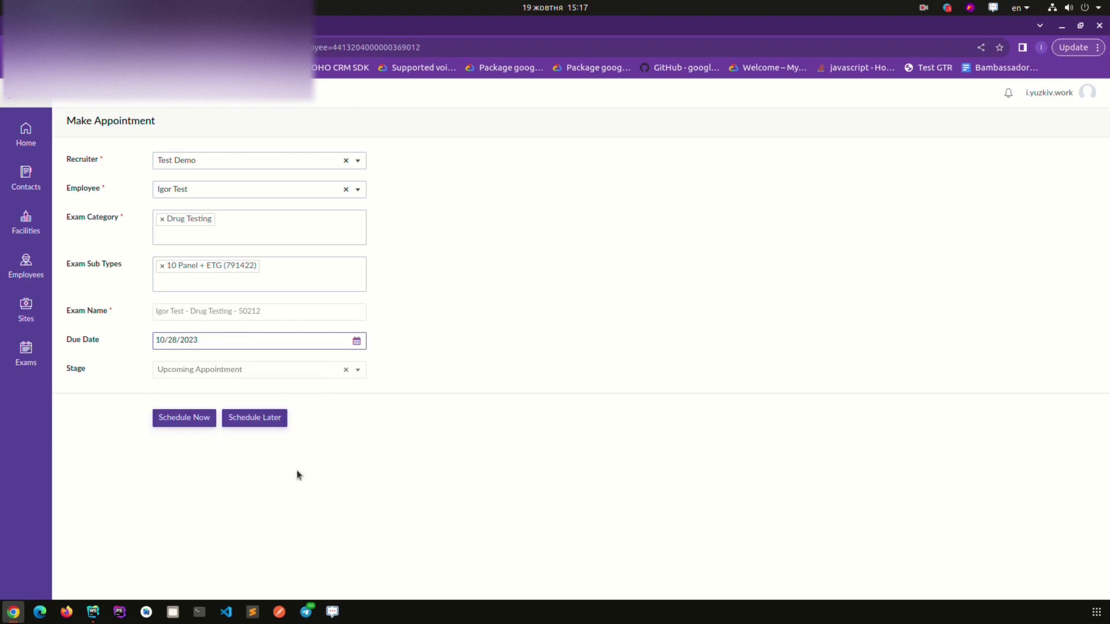
{"action": "left_click", "coordinate": [200, 419]}
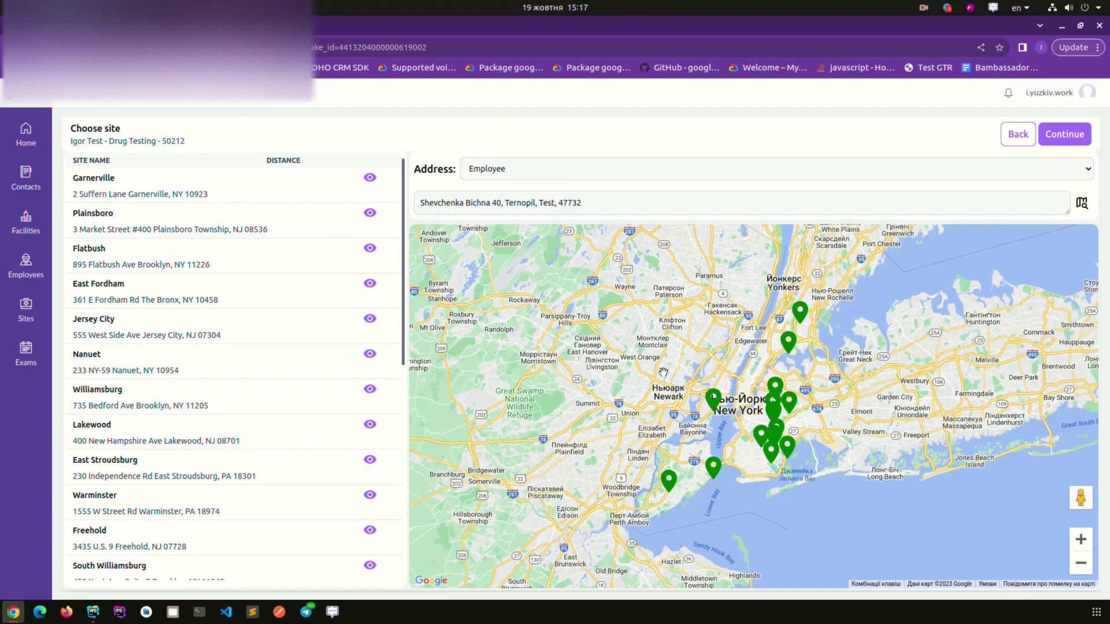
Recentre the map on the employee's address and inspect the East Fordham and Jersey City sites
{"action": "left_click", "coordinate": [1083, 204]}
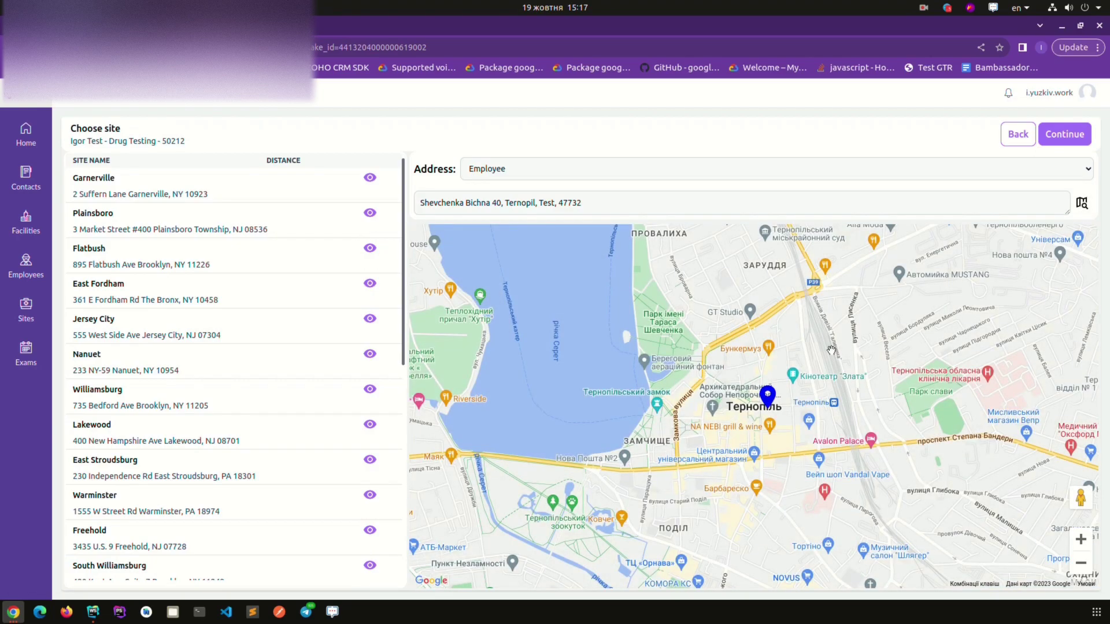
{"action": "left_click", "coordinate": [151, 281]}
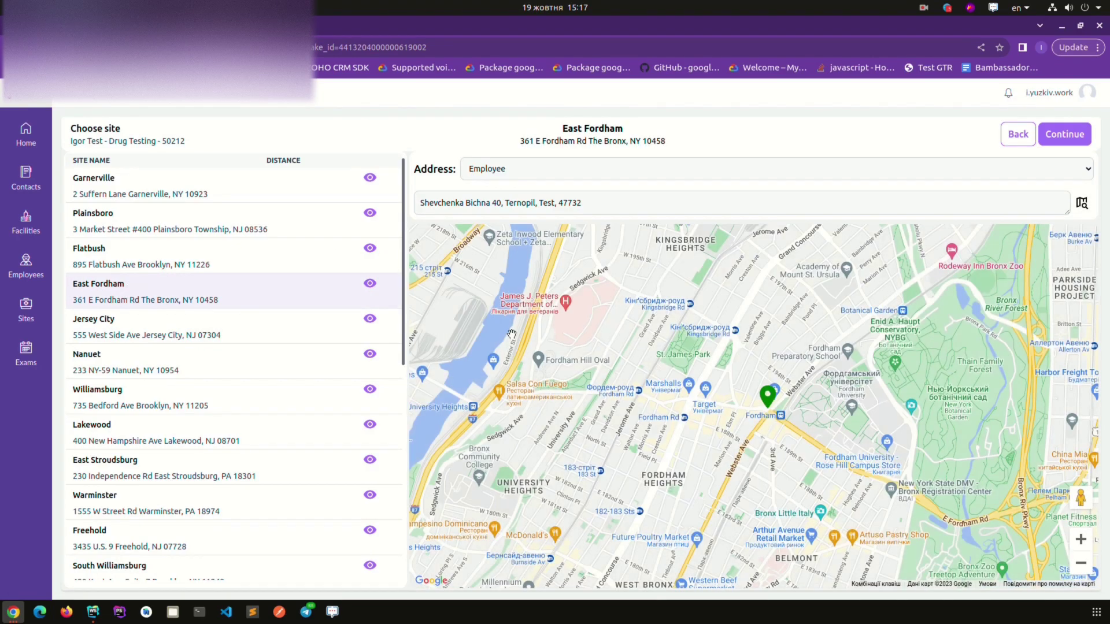
{"action": "left_click", "coordinate": [220, 316]}
{"action": "left_click", "coordinate": [369, 319]}
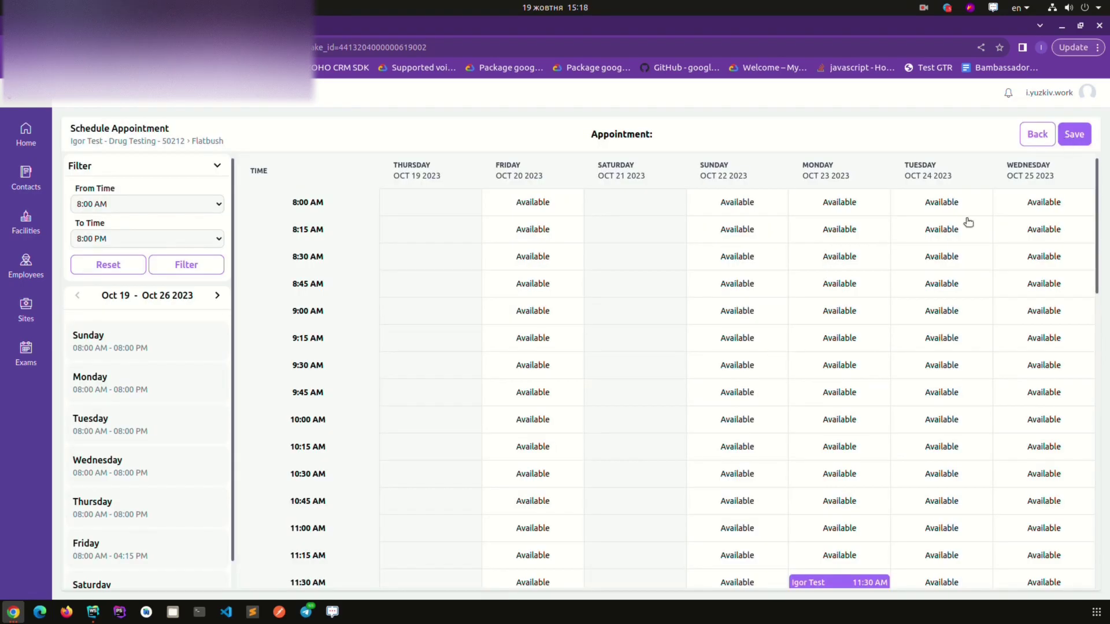
{"action": "scroll", "coordinate": [839, 260], "scroll_direction": "down", "scroll_amount": 3}
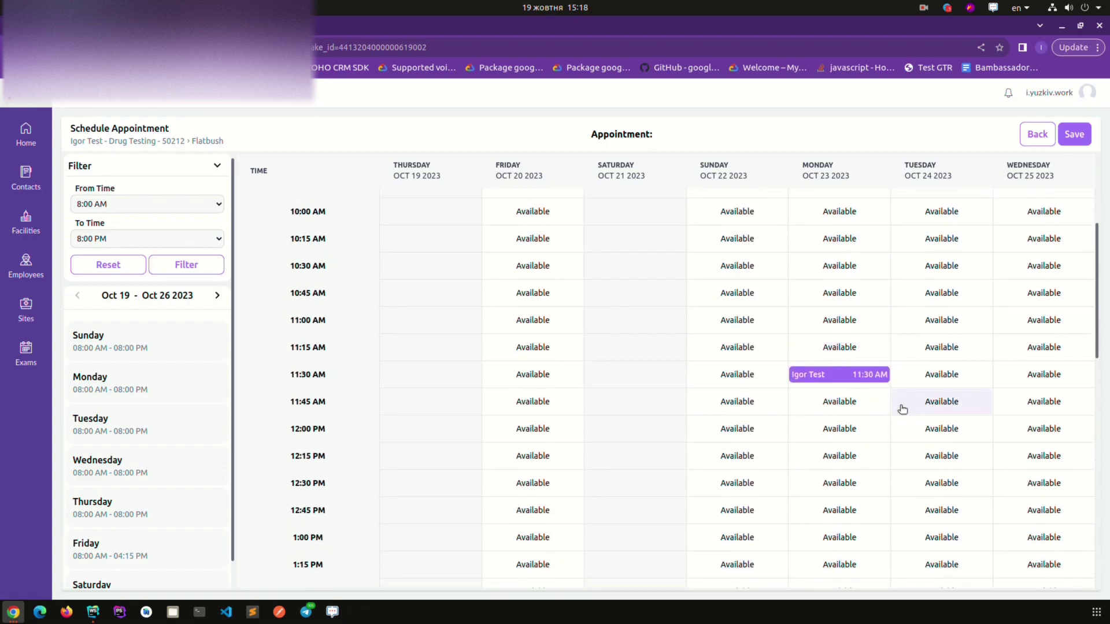
Book the Tuesday, Oct 24 12:45 PM appointment slot
{"action": "left_click", "coordinate": [941, 511]}
{"action": "scroll", "coordinate": [113, 358], "scroll_direction": "down", "scroll_amount": 1}
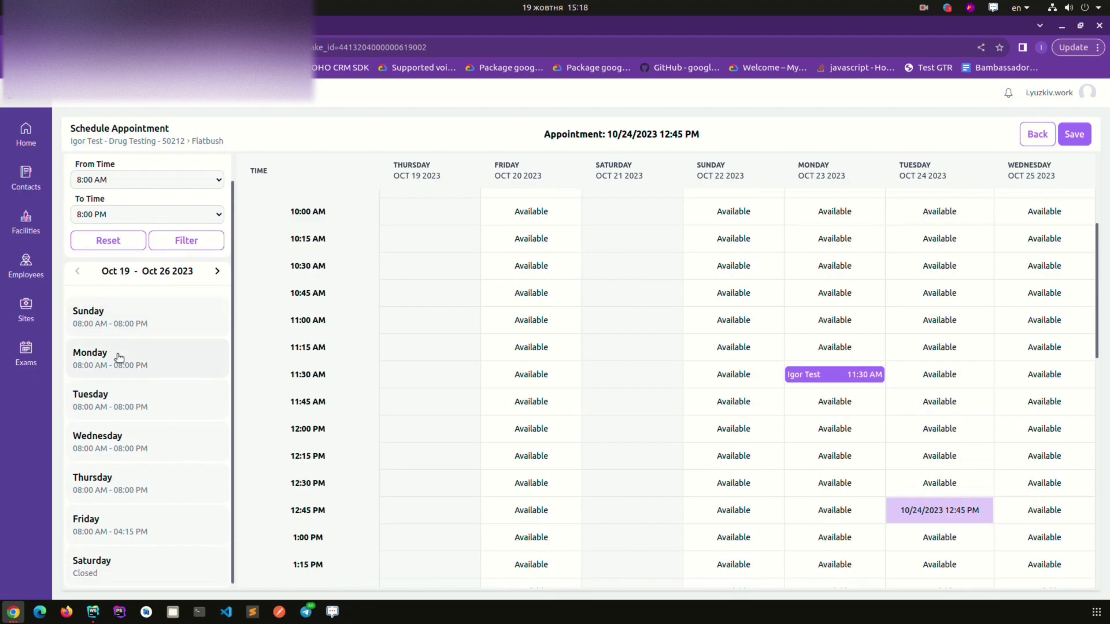
{"action": "scroll", "coordinate": [151, 349], "scroll_direction": "up", "scroll_amount": 1}
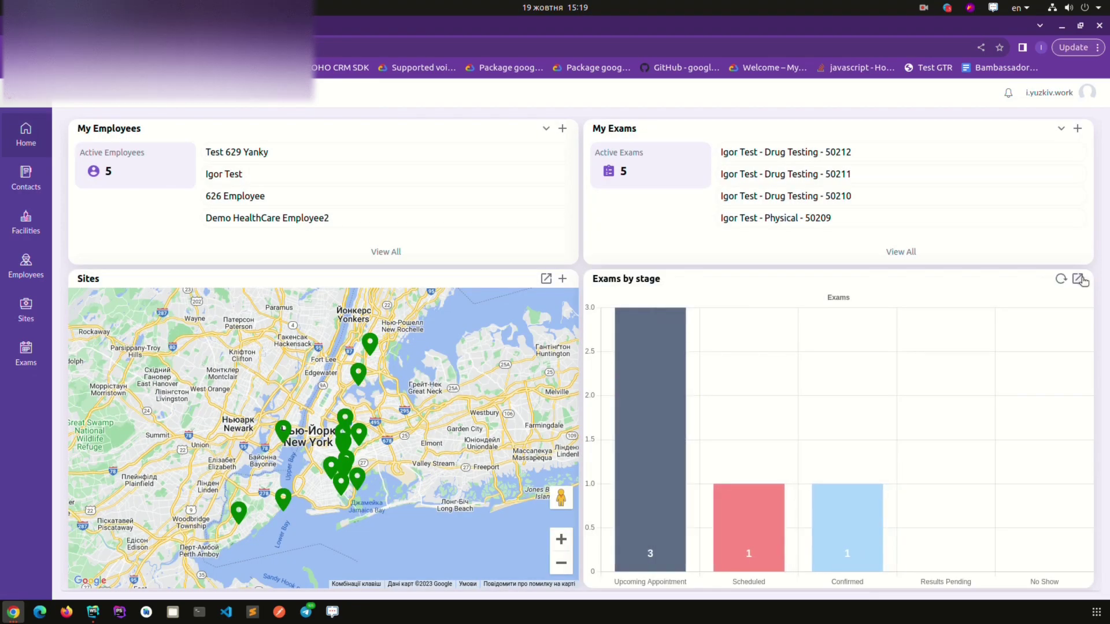
Expand the Exams by stage chart, close it again, and switch to the Zoho Mail inbox
{"action": "left_click", "coordinate": [1079, 280]}
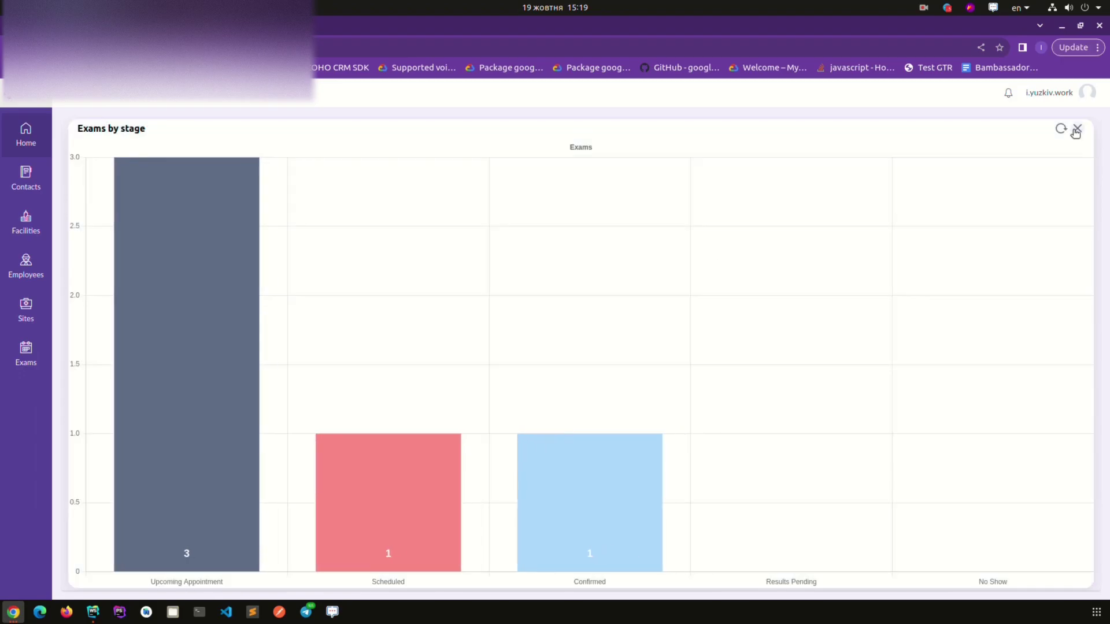
{"action": "left_click", "coordinate": [1076, 130]}
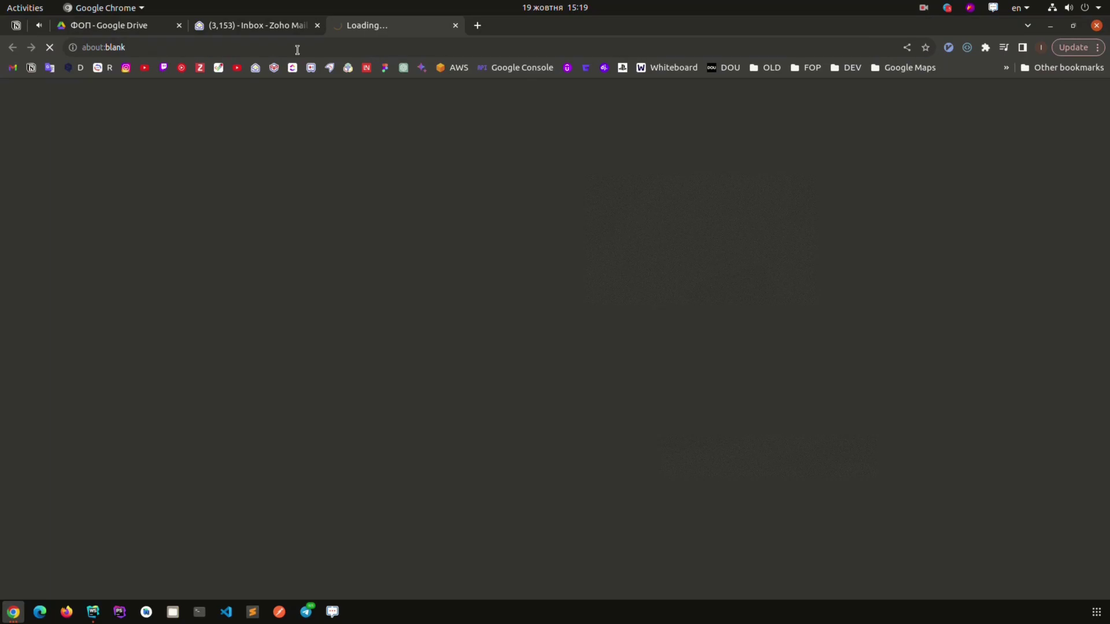
{"action": "left_click", "coordinate": [287, 30]}
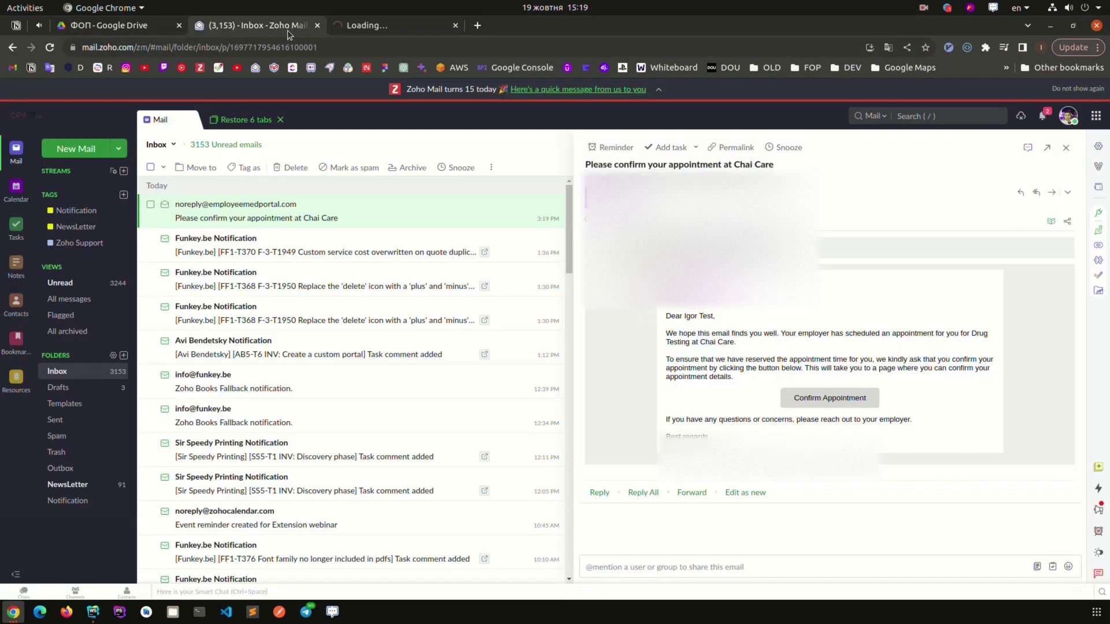
Confirm the appointment from the 'Please confirm your appointment' email to open the Chai Care confirmation page
{"action": "left_click", "coordinate": [385, 29]}
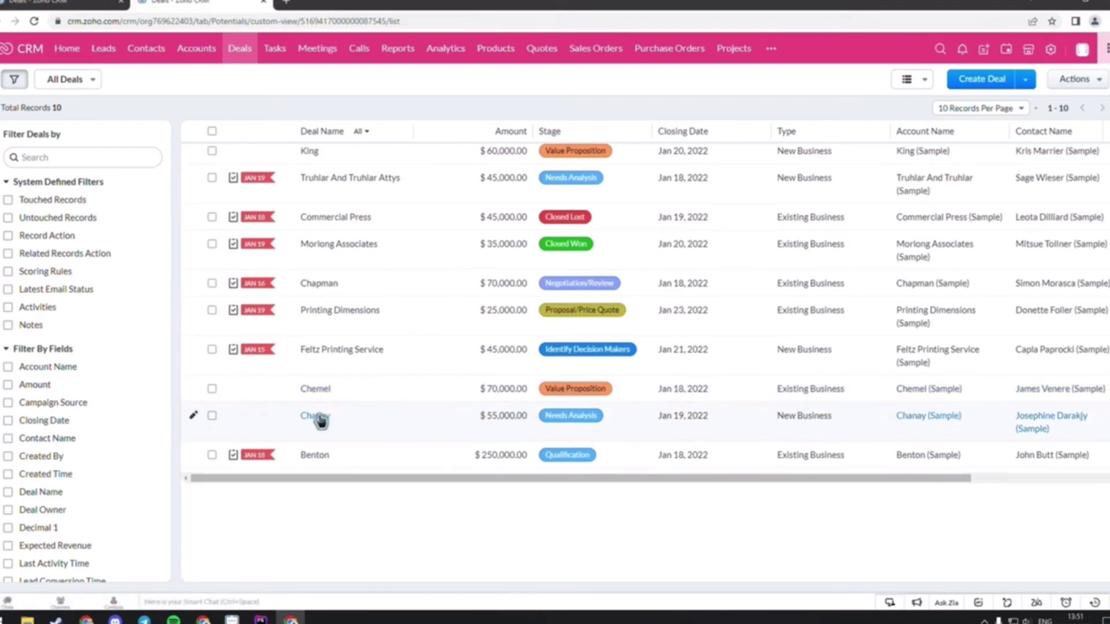
Open the Chanay deal and bring up its Questions Widget form
{"action": "left_click", "coordinate": [316, 416]}
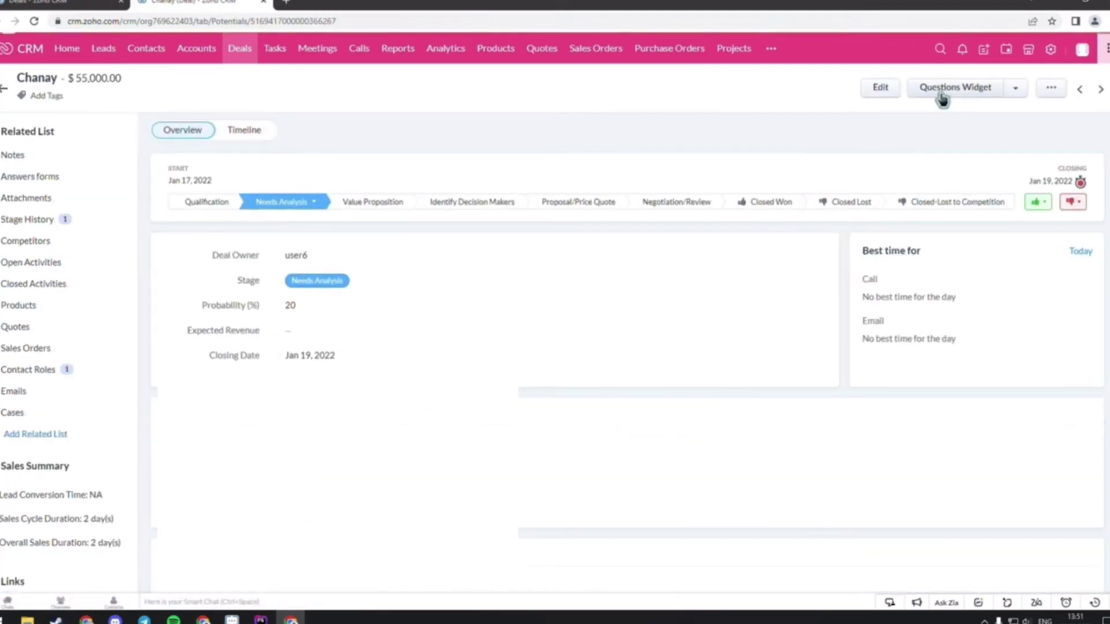
{"action": "left_click", "coordinate": [942, 98]}
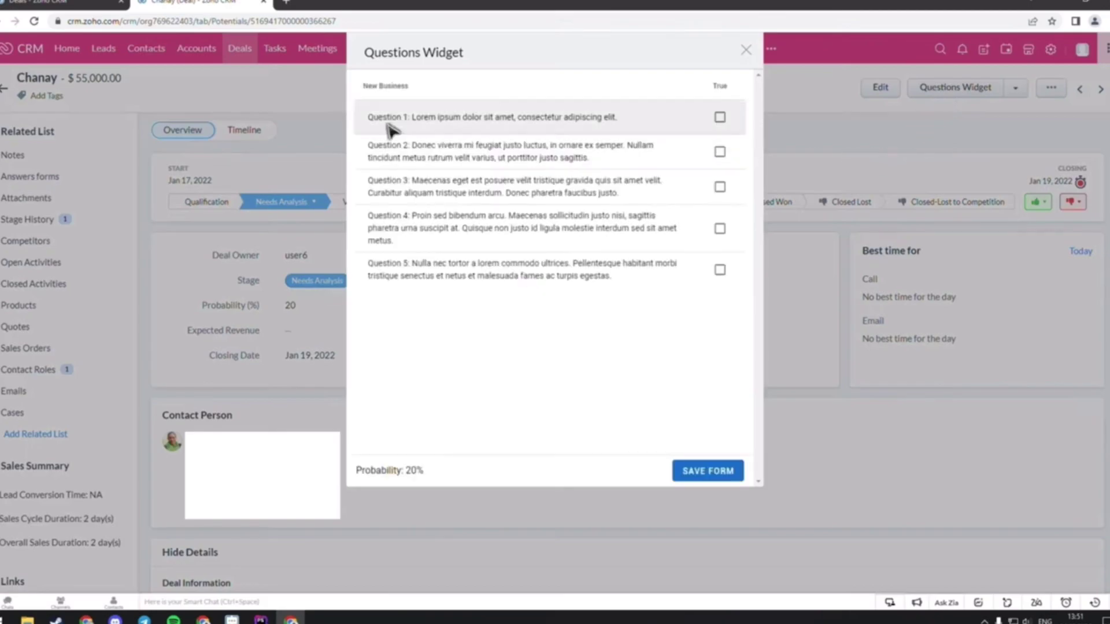
{"action": "left_click", "coordinate": [75, 6]}
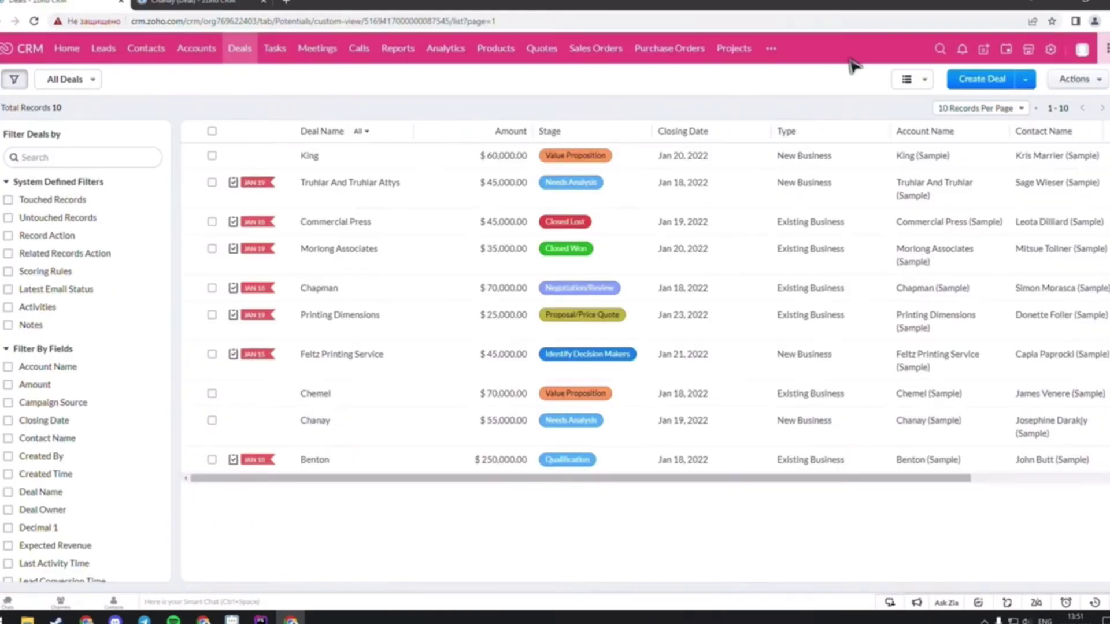
Open the New Business question template and compare its values with the Chanay question form
{"action": "left_click", "coordinate": [780, 50]}
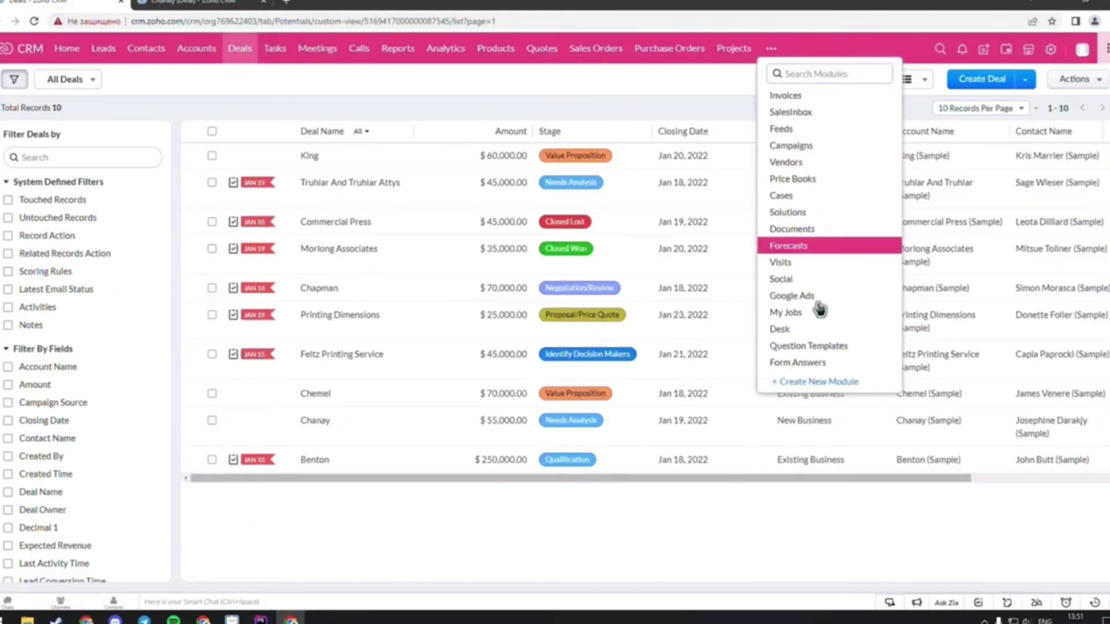
{"action": "left_click", "coordinate": [823, 350]}
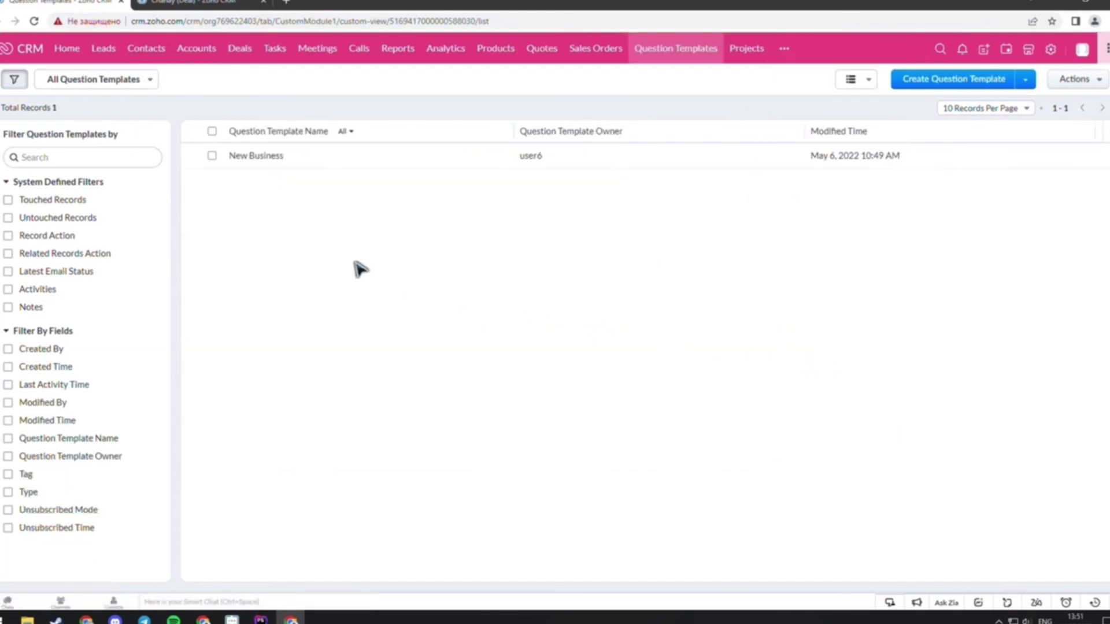
{"action": "left_click", "coordinate": [261, 159]}
{"action": "scroll", "coordinate": [310, 198], "scroll_direction": "down", "scroll_amount": 5}
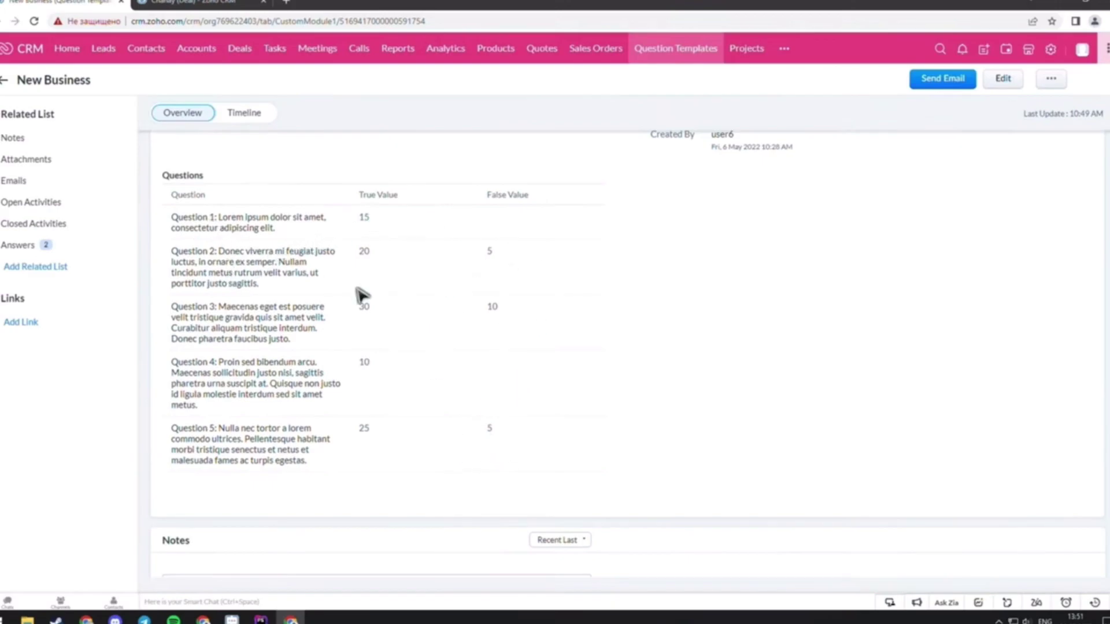
{"action": "left_click", "coordinate": [209, 2]}
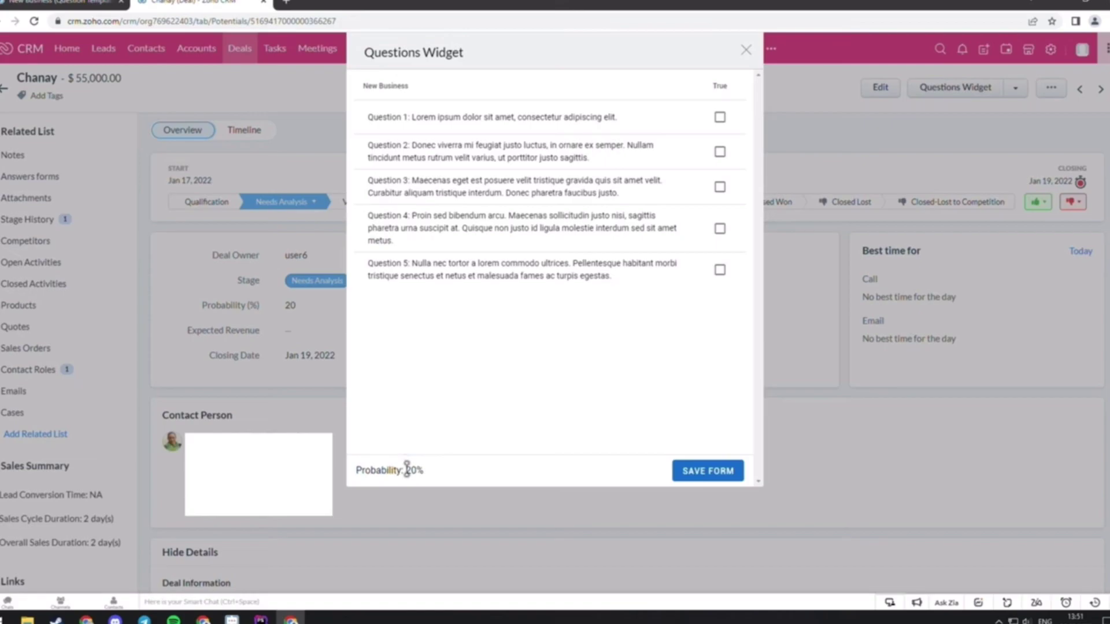
{"action": "left_click", "coordinate": [85, 2]}
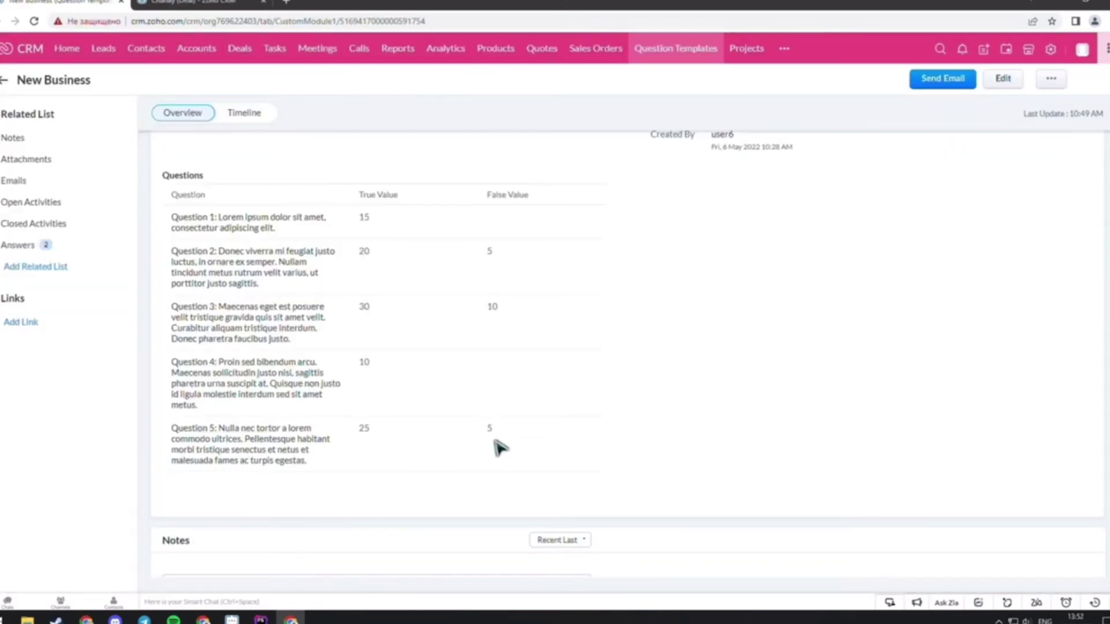
Mark Questions 1 and 4 true on the Chanay question form and save it
{"action": "left_click", "coordinate": [210, 3]}
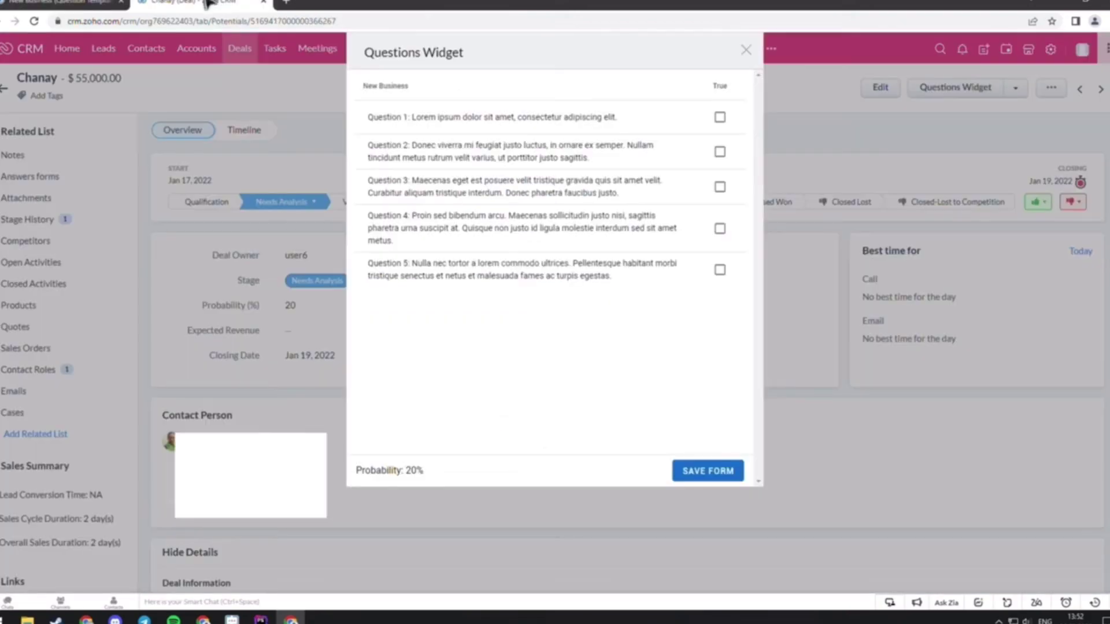
{"action": "left_click", "coordinate": [719, 119]}
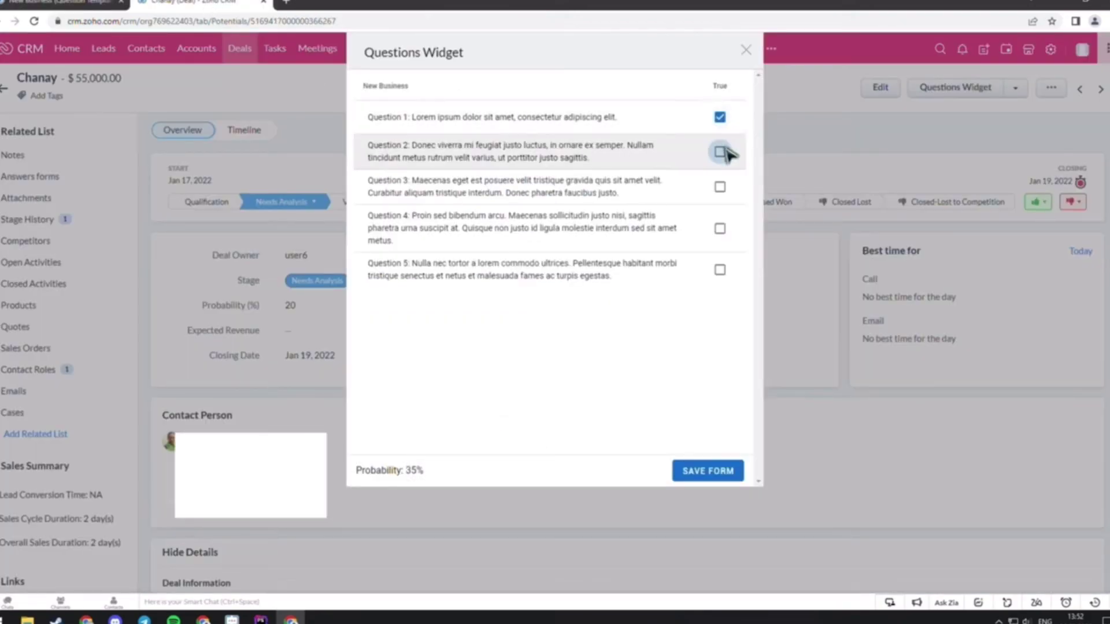
{"action": "left_click", "coordinate": [721, 153]}
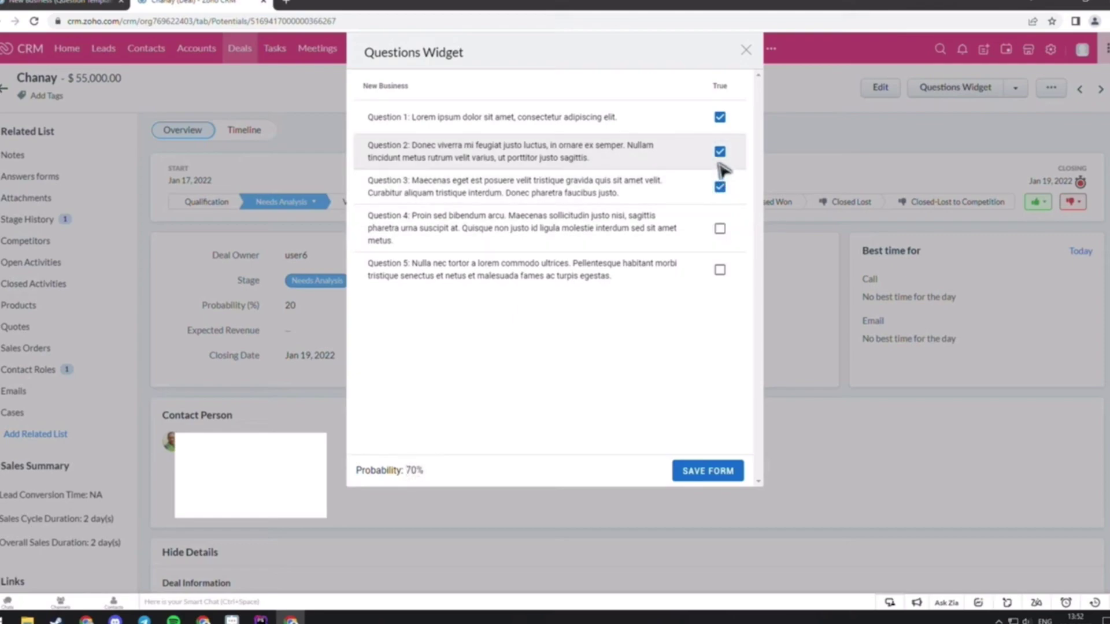
{"action": "left_click", "coordinate": [719, 152]}
{"action": "left_click", "coordinate": [720, 230]}
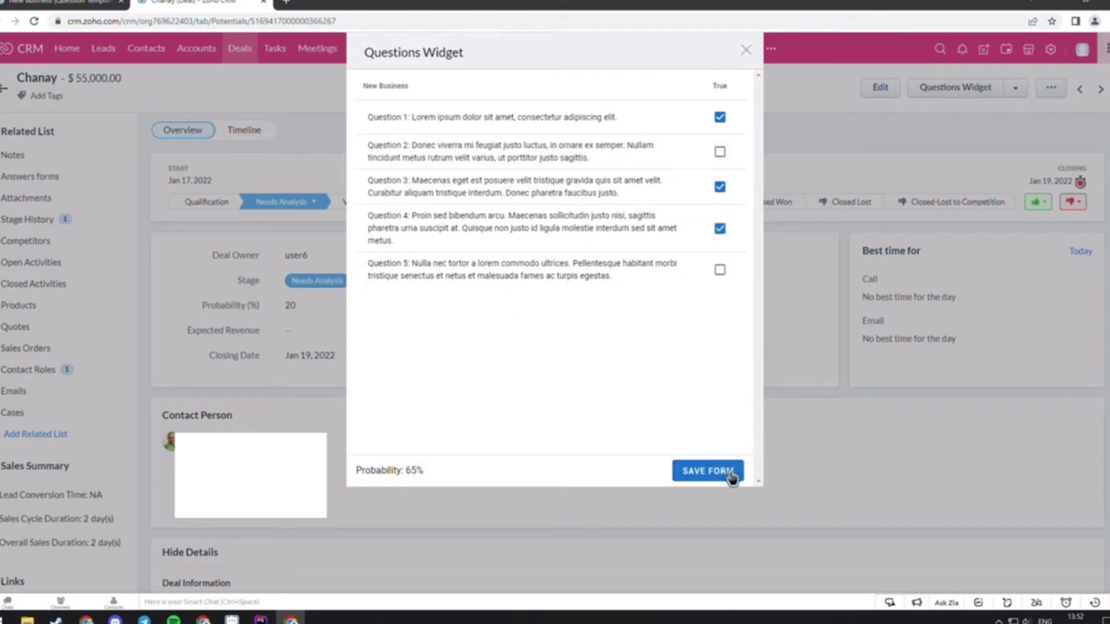
{"action": "left_click", "coordinate": [731, 476]}
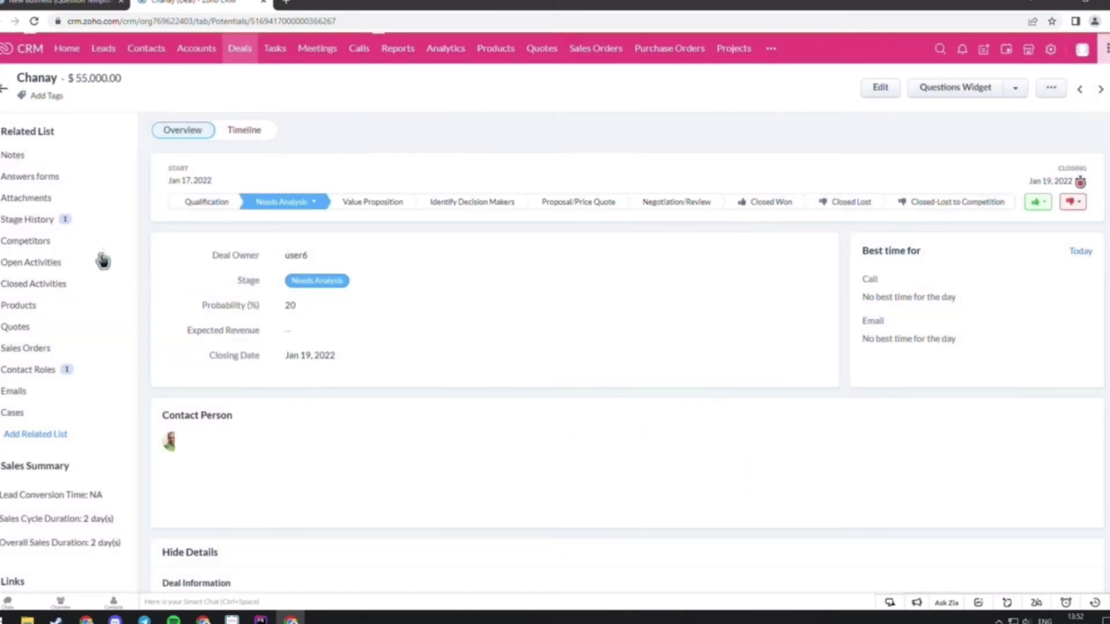
Check the saved New Business form answer in the Chanay deal's Answers section
{"action": "left_click", "coordinate": [33, 183]}
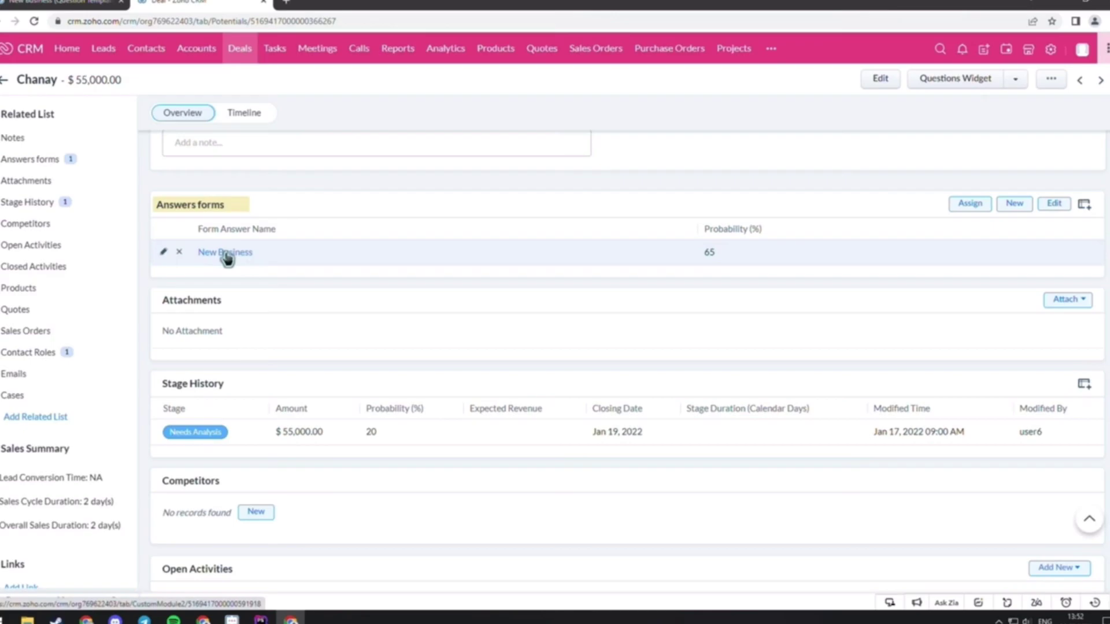
{"action": "left_click", "coordinate": [750, 253]}
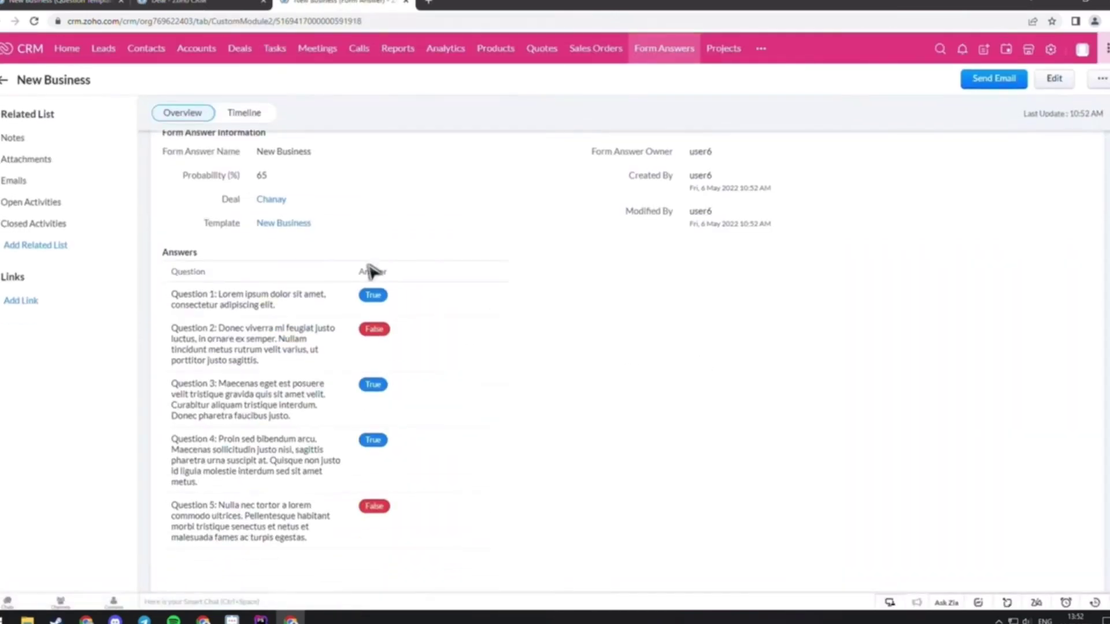
{"action": "left_click", "coordinate": [200, 2]}
{"action": "scroll", "coordinate": [411, 255], "scroll_direction": "up", "scroll_amount": 10}
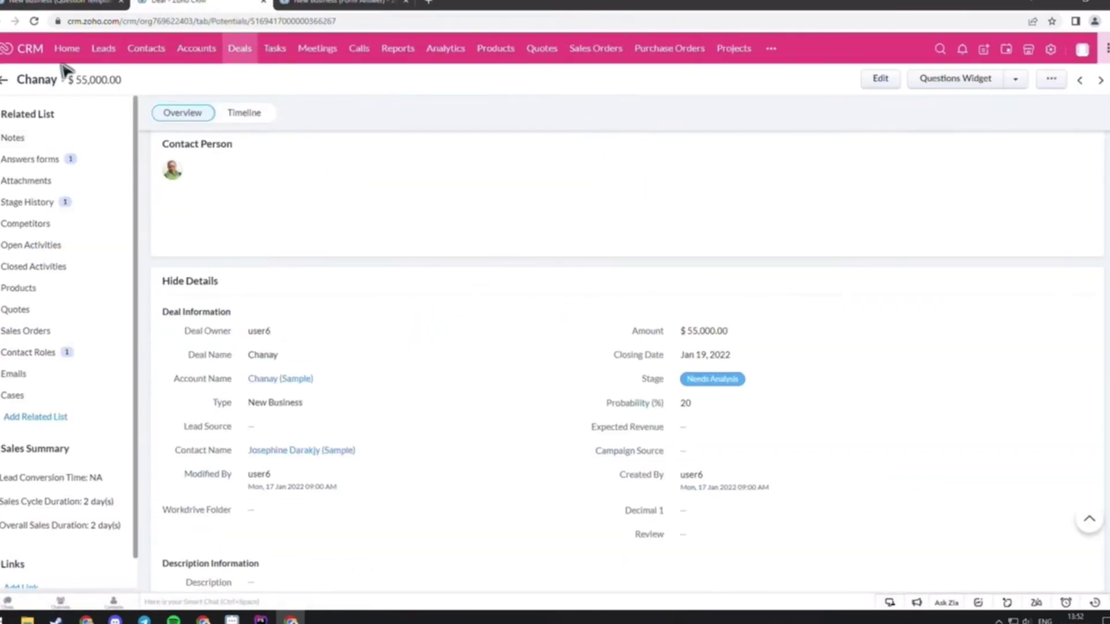
Start a new question template from the Question Templates list
{"action": "left_click", "coordinate": [34, 2]}
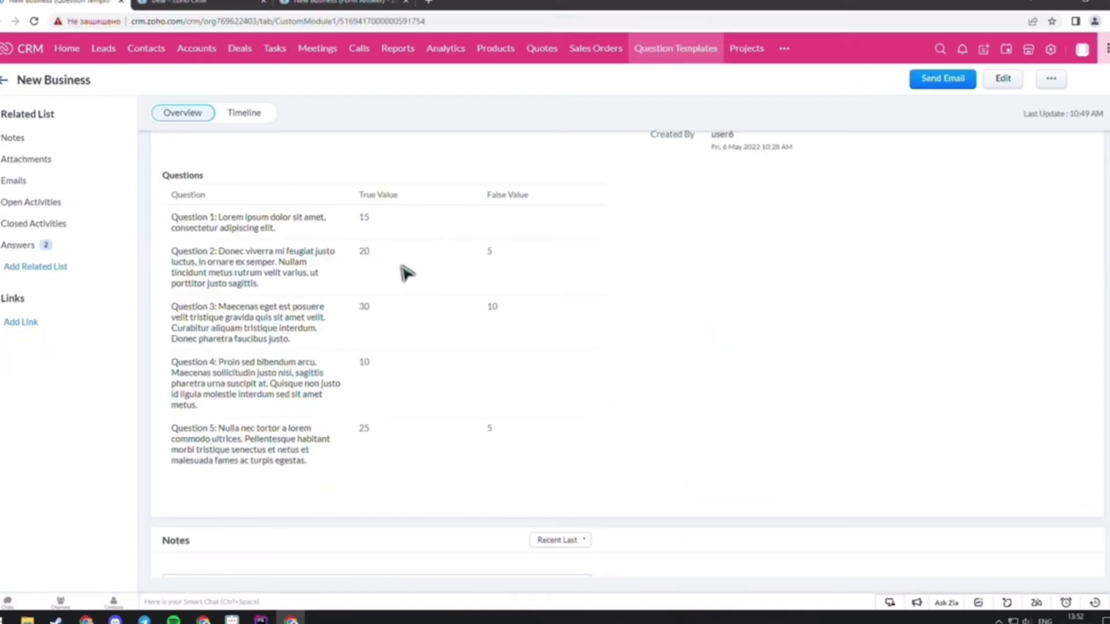
{"action": "scroll", "coordinate": [407, 273], "scroll_direction": "up", "scroll_amount": 5}
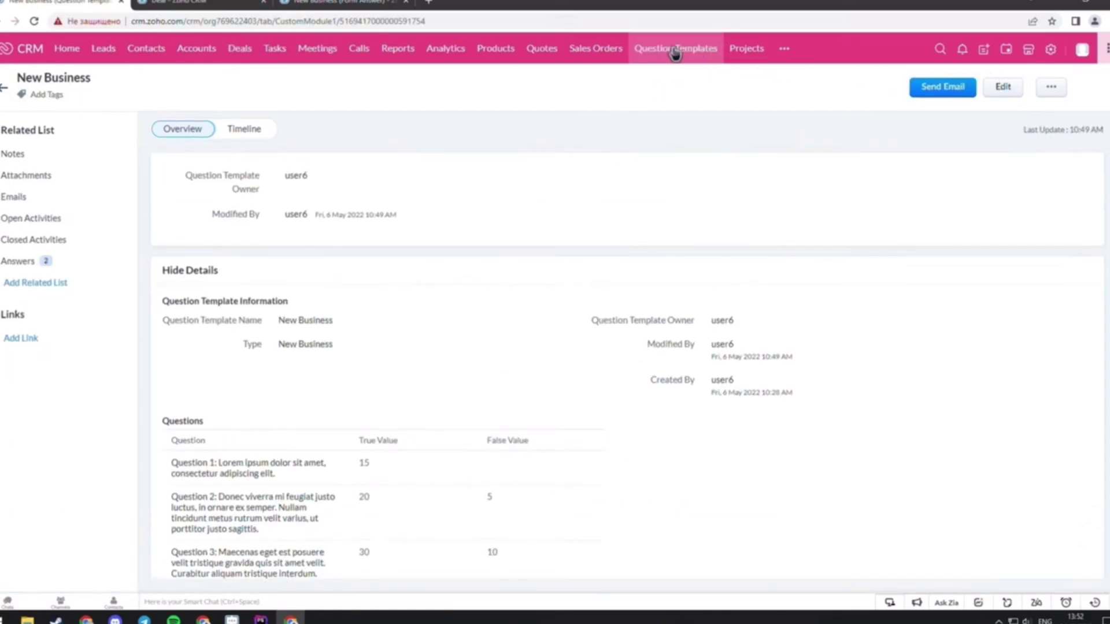
{"action": "left_click", "coordinate": [675, 52]}
{"action": "left_click", "coordinate": [929, 87]}
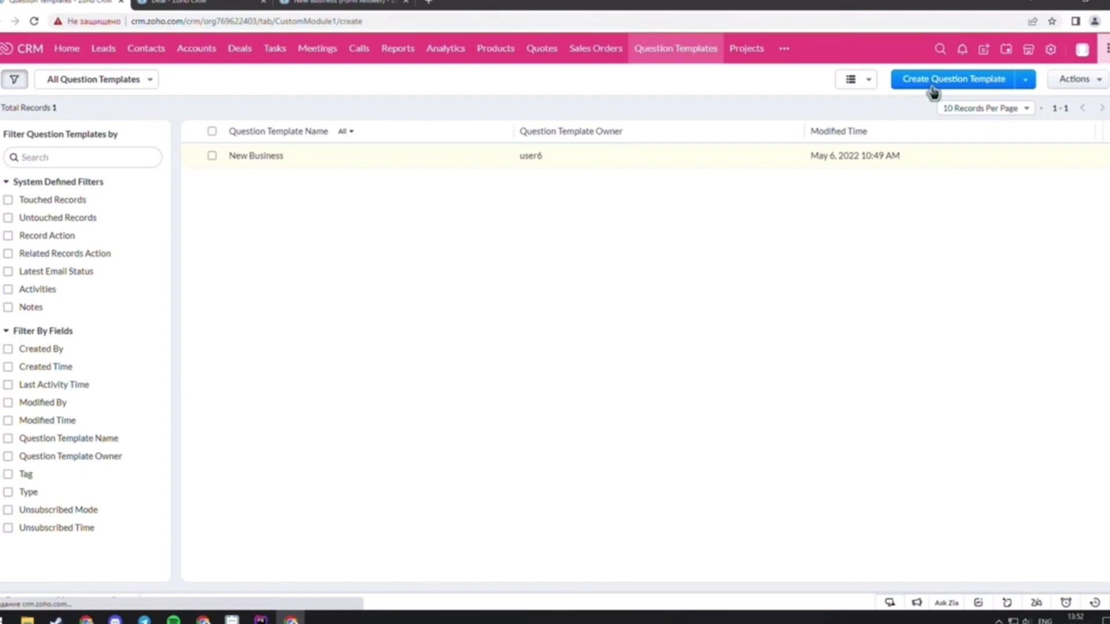
{"action": "left_click", "coordinate": [243, 167]}
{"action": "key", "text": "ctrl+Tab"}
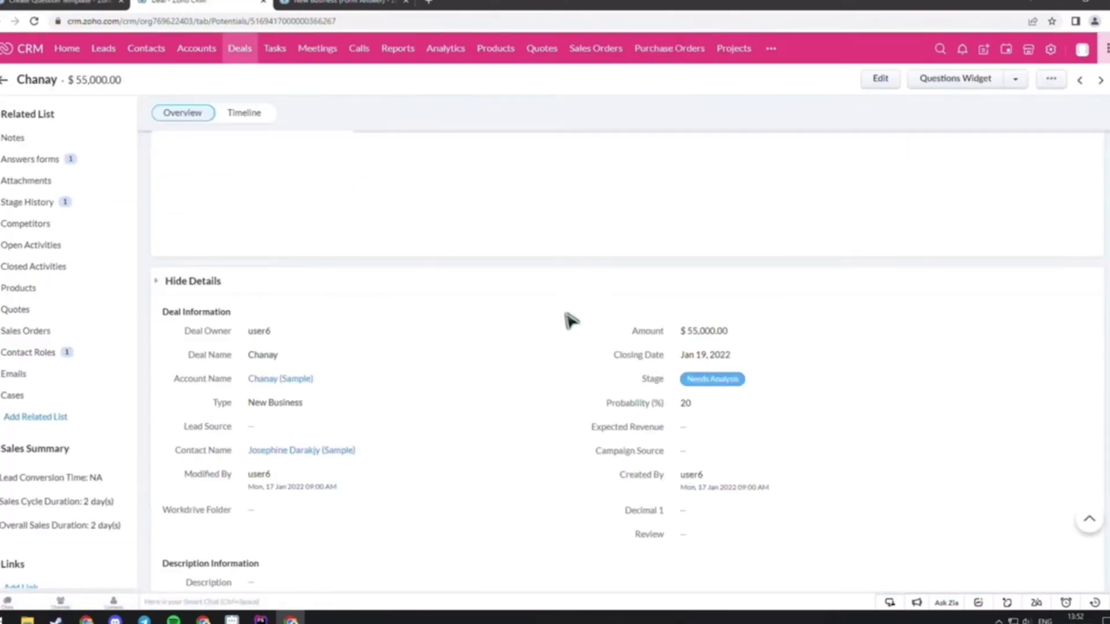
{"action": "left_click", "coordinate": [239, 49]}
{"action": "key", "text": "ctrl+Tab"}
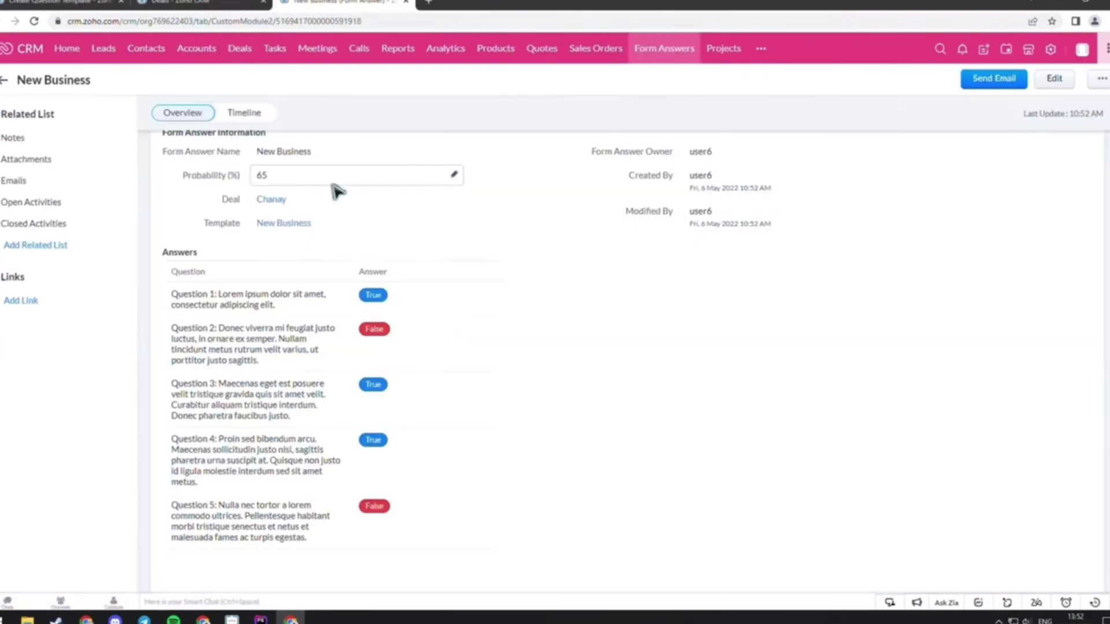
{"action": "key", "text": "ctrl+Tab"}
Save an 'Existing Business' template with questions 'Qqq' and 'qqqqq2' and their true/false values
{"action": "type", "text": "Existing Business"}
{"action": "left_click", "coordinate": [230, 200]}
{"action": "type", "text": "Existing Business"}
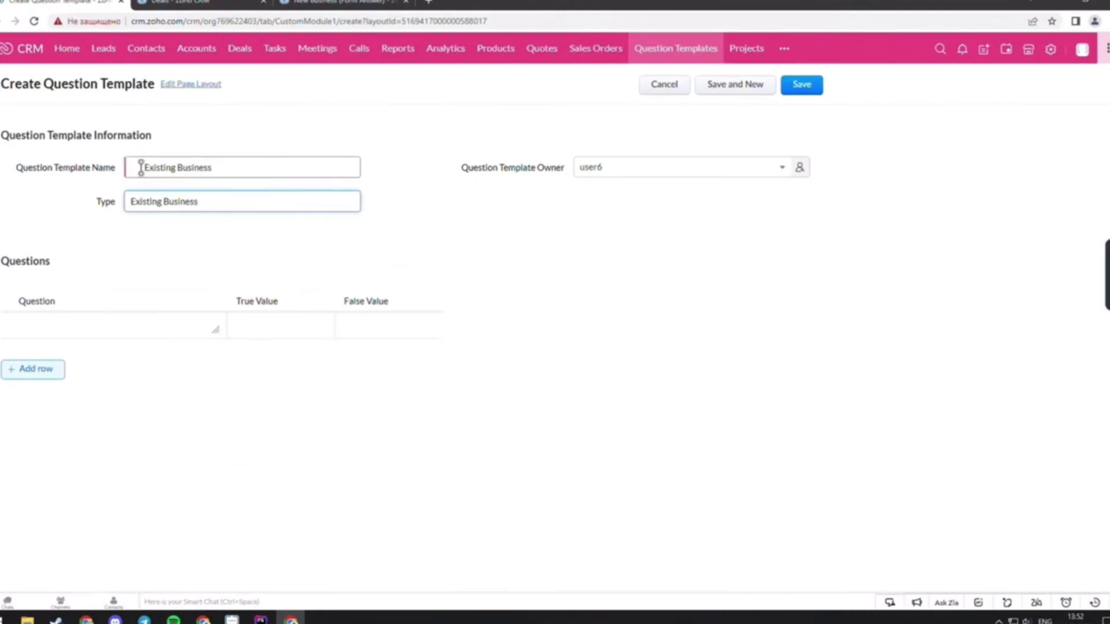
{"action": "left_click", "coordinate": [121, 319]}
{"action": "type", "text": "Qqqqq1"}
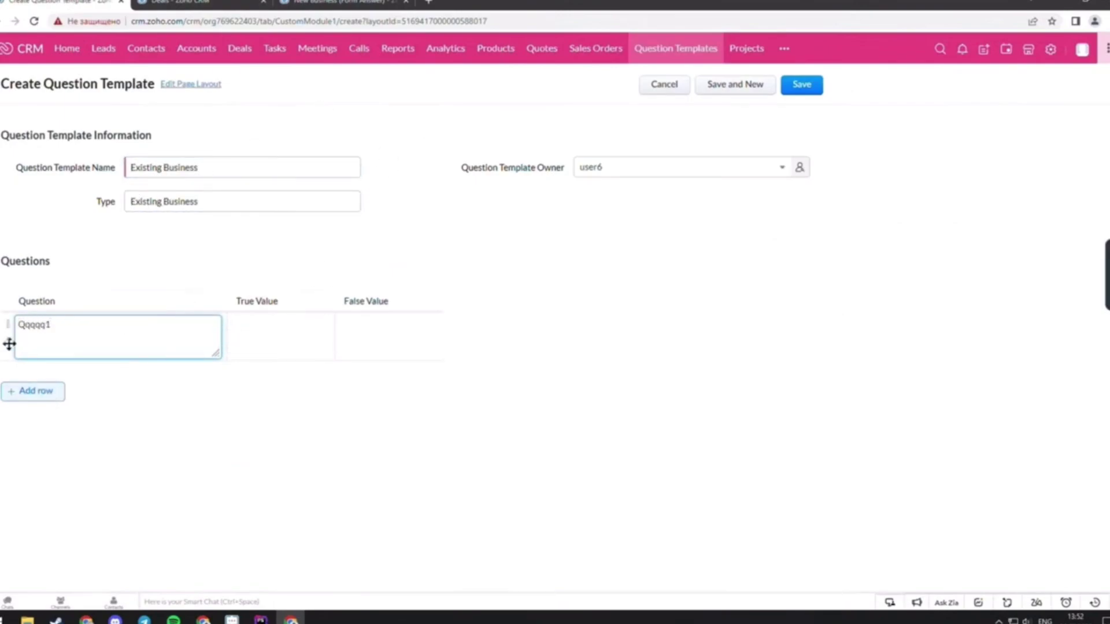
{"action": "left_click", "coordinate": [33, 391]}
{"action": "left_click", "coordinate": [75, 366]}
{"action": "type", "text": "qqqqq2"}
{"action": "left_click", "coordinate": [322, 326]}
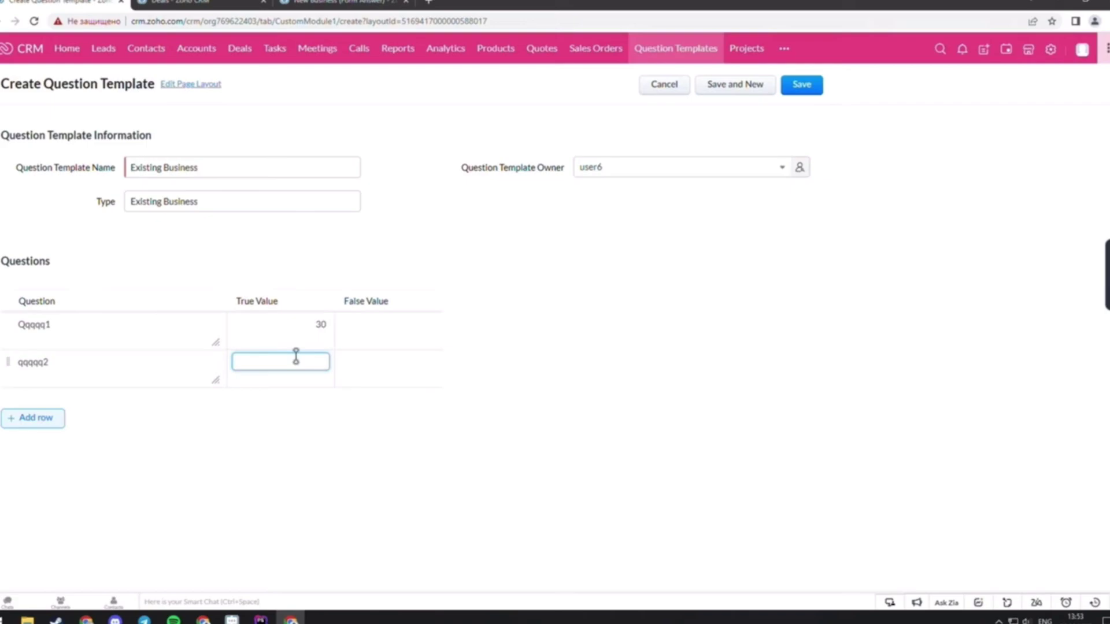
{"action": "left_click", "coordinate": [392, 346]}
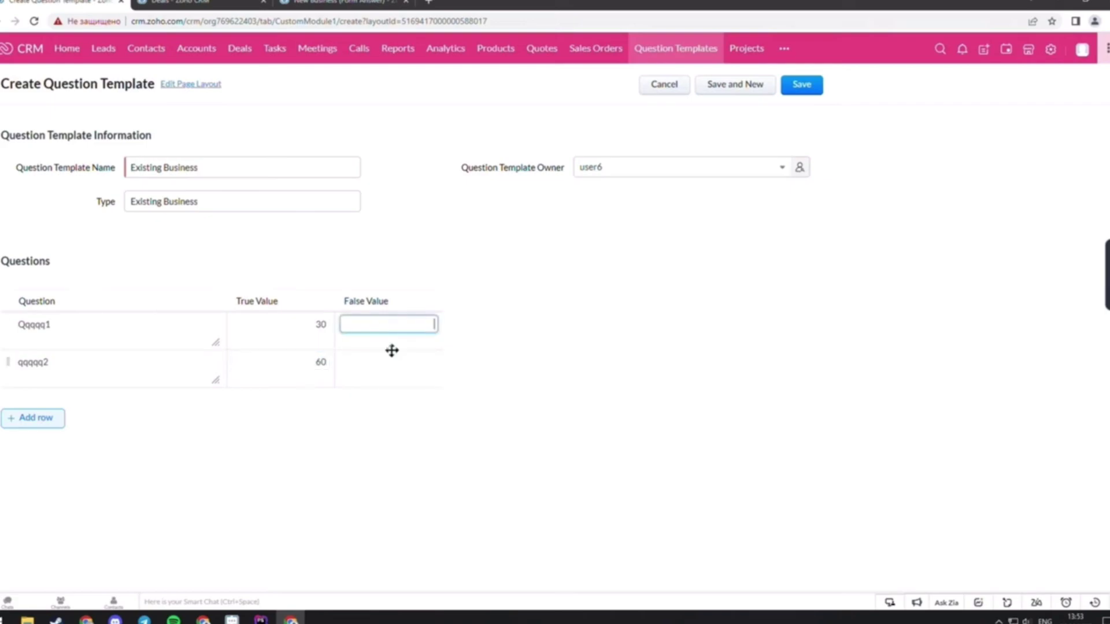
{"action": "left_click", "coordinate": [804, 91]}
Mark both questions true on the Chemel deal's question form and save it
{"action": "key", "text": "ctrl+Tab"}
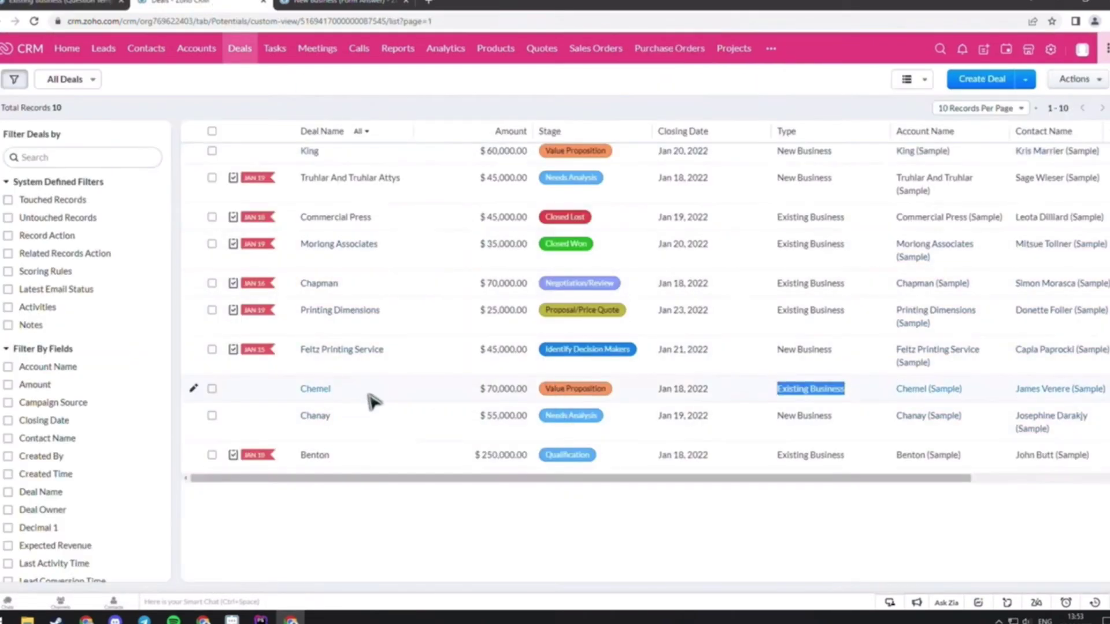
{"action": "left_click", "coordinate": [337, 392]}
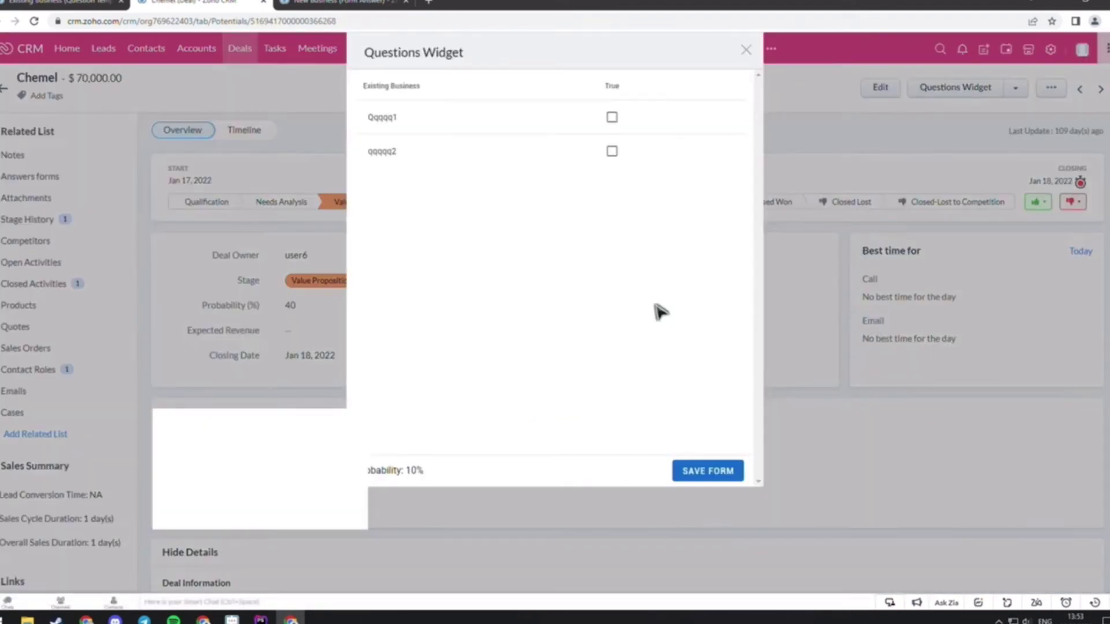
{"action": "left_click", "coordinate": [611, 117]}
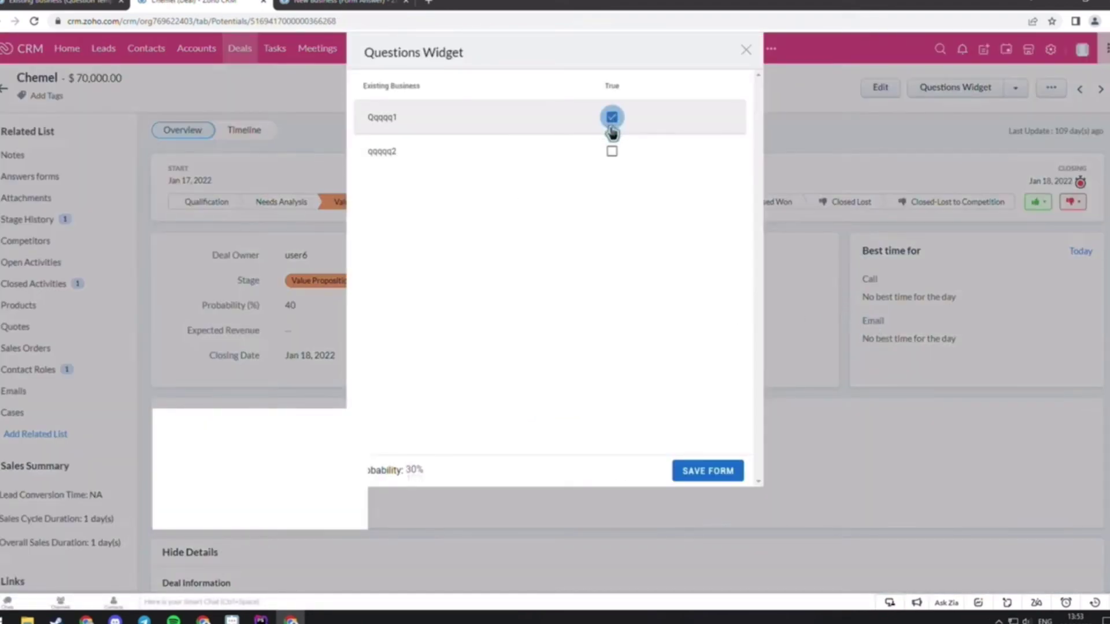
{"action": "left_click", "coordinate": [611, 151]}
{"action": "left_click", "coordinate": [707, 471]}
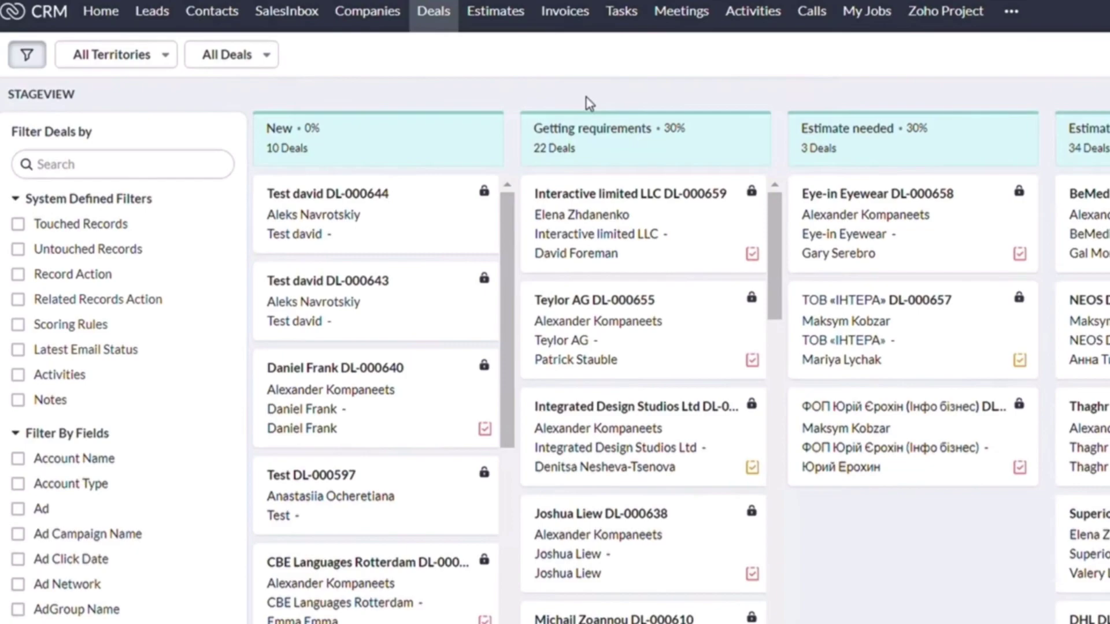
Open the Teylor AG DL-000655 deal card and jump to its Workdrive related list
{"action": "left_click", "coordinate": [596, 301]}
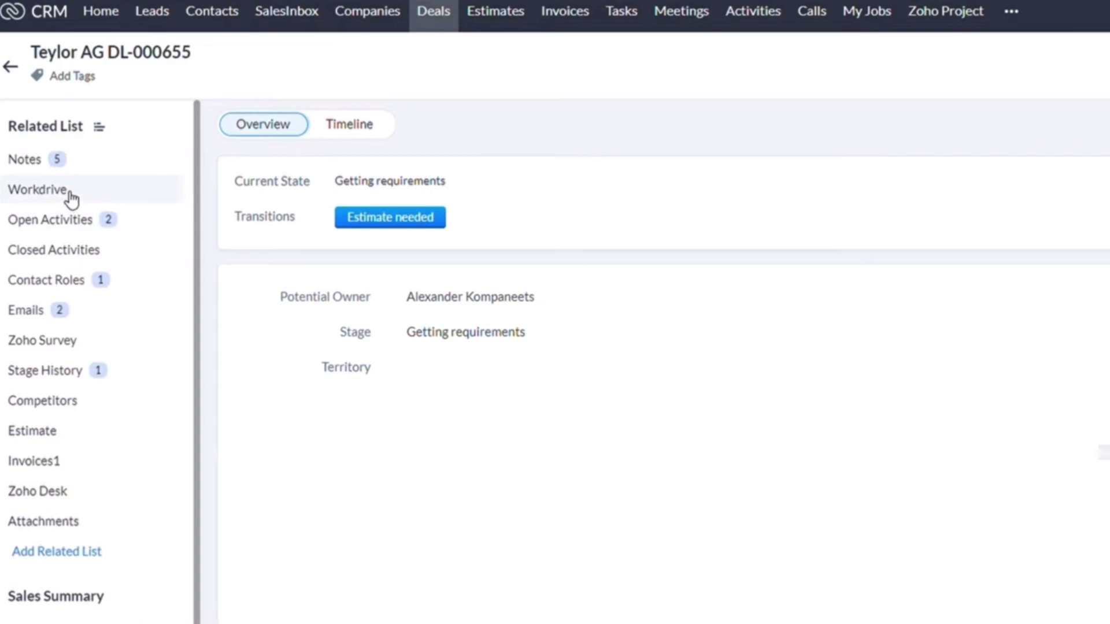
{"action": "left_click", "coordinate": [69, 195]}
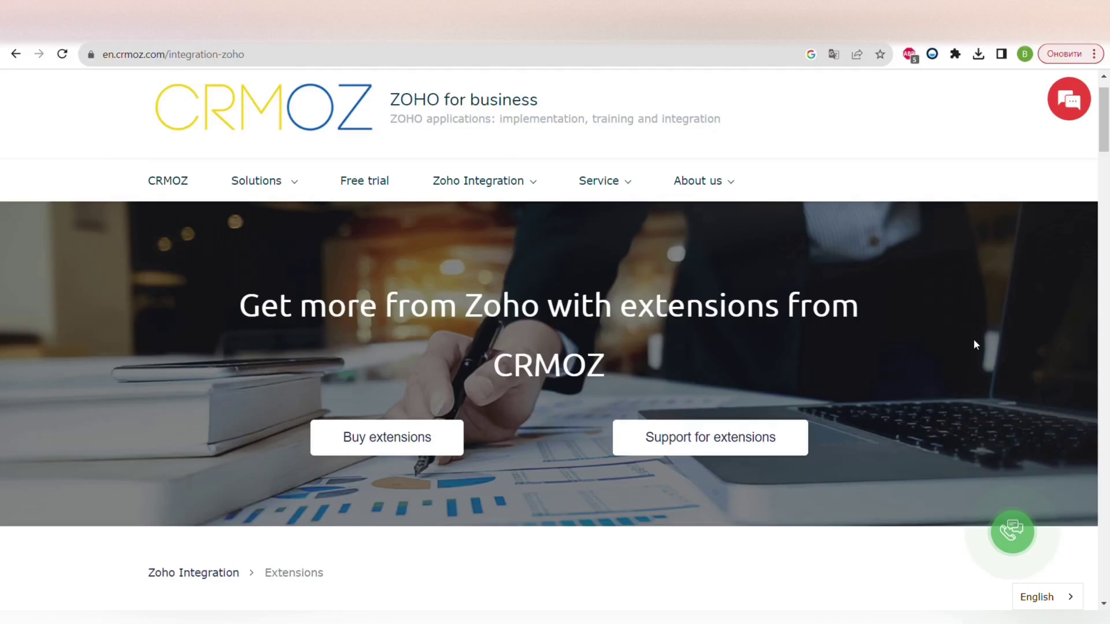
Scroll the CRMOZ Zoho extensions catalogue from Google Routes down to the integrations logo collage
{"action": "scroll", "coordinate": [974, 338], "scroll_direction": "down", "scroll_amount": 2}
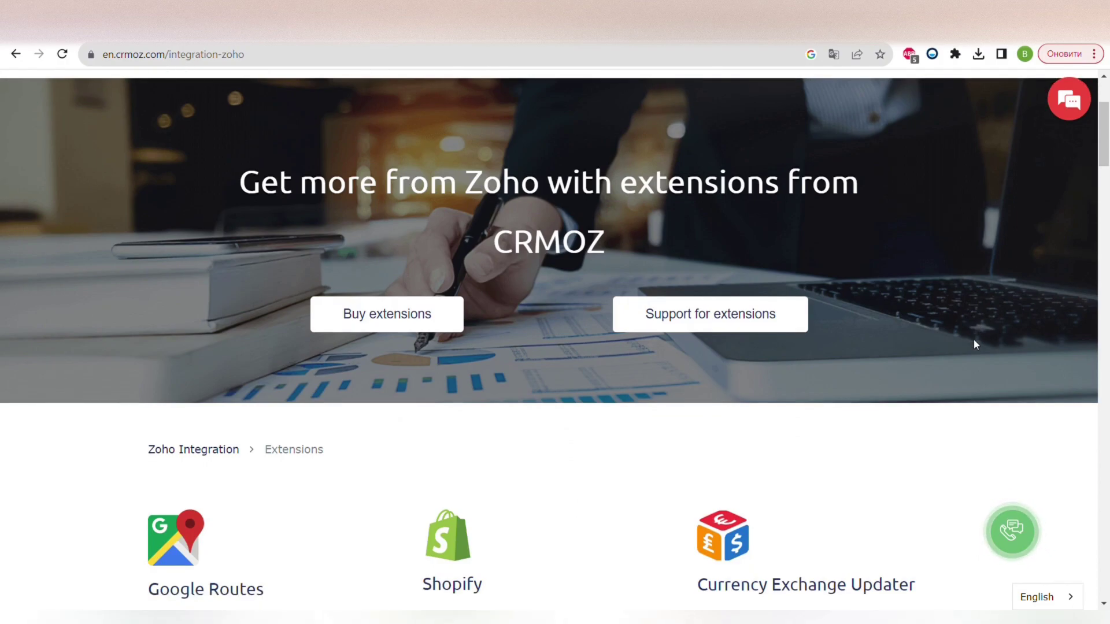
{"action": "scroll", "coordinate": [974, 345], "scroll_direction": "down", "scroll_amount": 4}
{"action": "scroll", "coordinate": [975, 344], "scroll_direction": "down", "scroll_amount": 2}
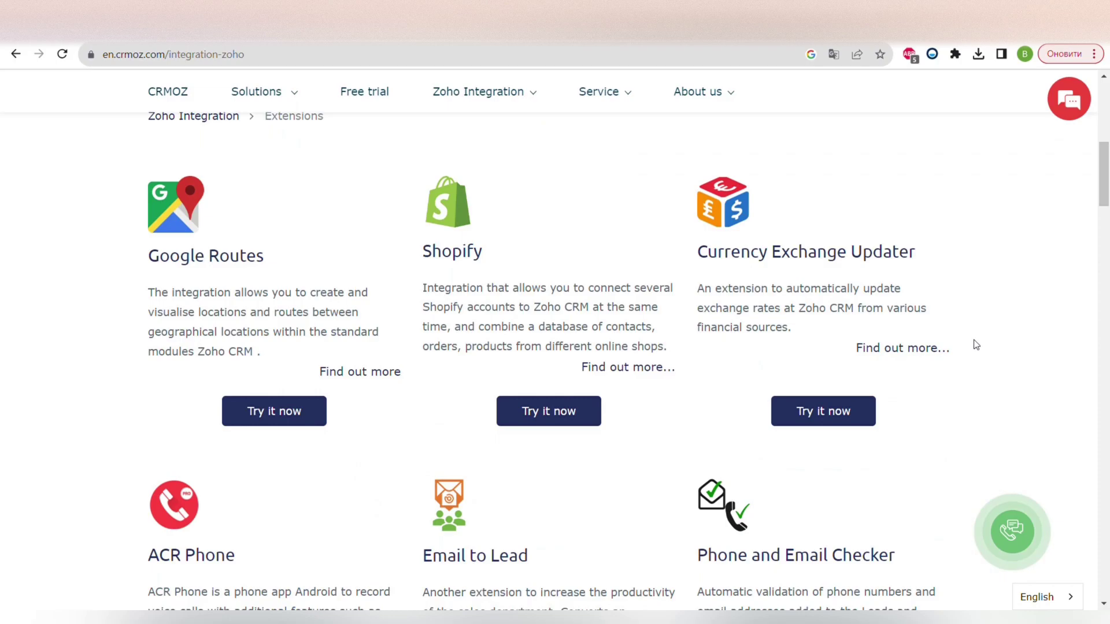
{"action": "scroll", "coordinate": [975, 344], "scroll_direction": "down", "scroll_amount": 5}
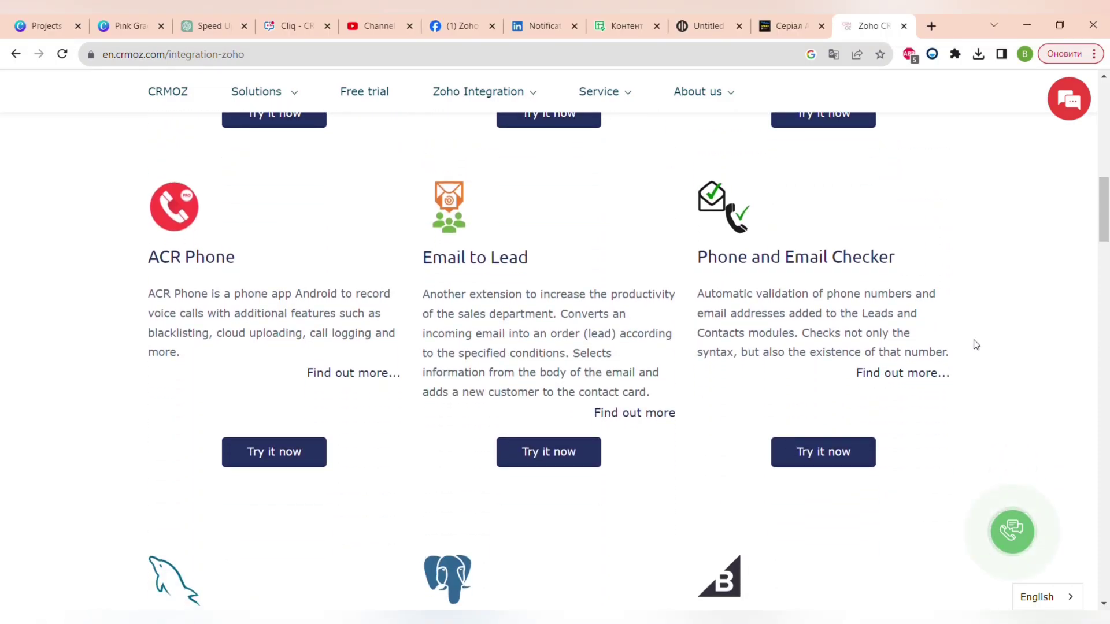
{"action": "scroll", "coordinate": [1010, 430], "scroll_direction": "down", "scroll_amount": 5}
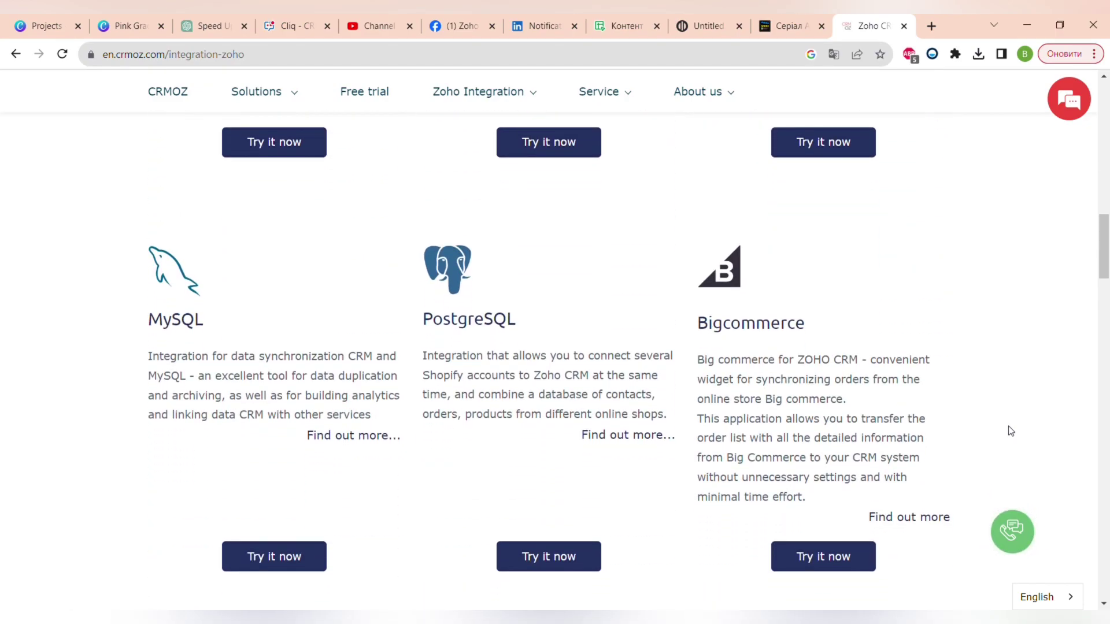
{"action": "scroll", "coordinate": [1010, 430], "scroll_direction": "down", "scroll_amount": 7}
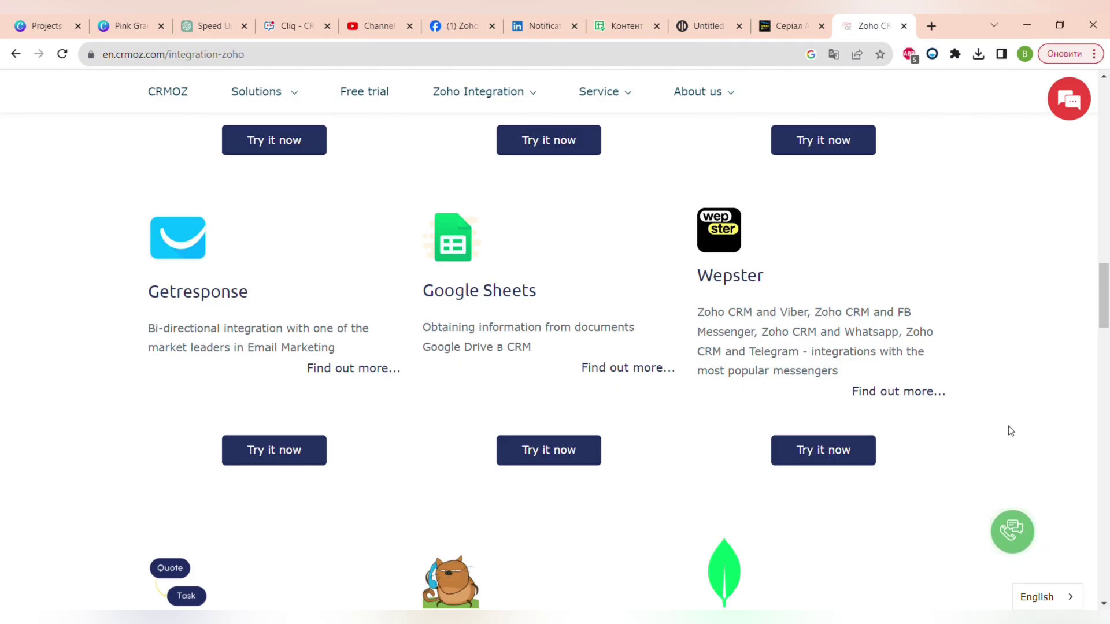
{"action": "scroll", "coordinate": [1010, 431], "scroll_direction": "down", "scroll_amount": 5}
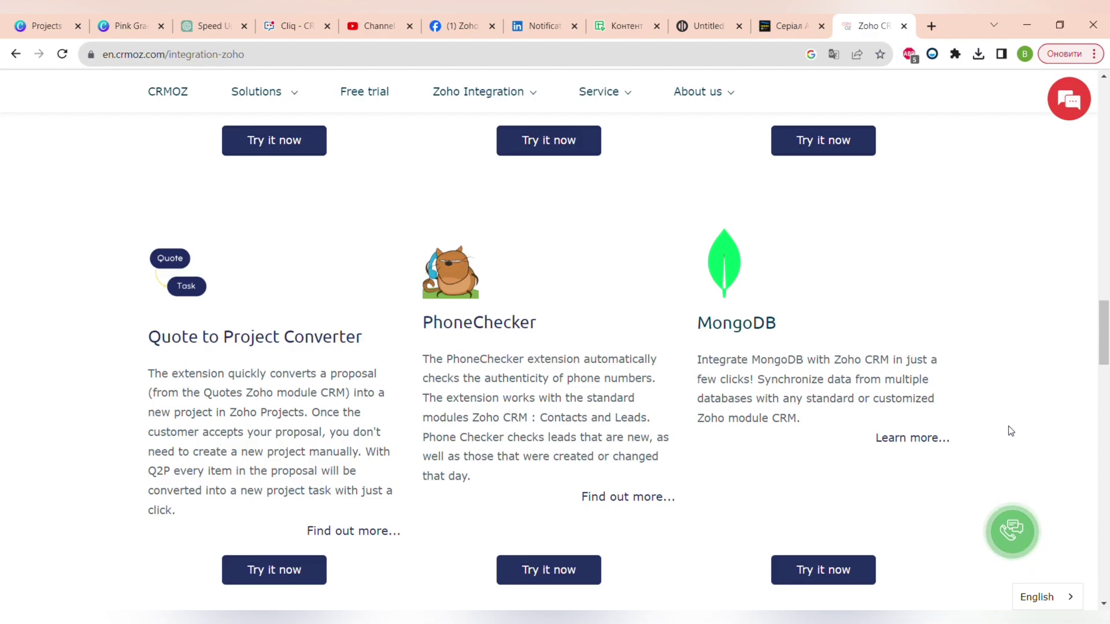
{"action": "scroll", "coordinate": [1010, 430], "scroll_direction": "down", "scroll_amount": 7}
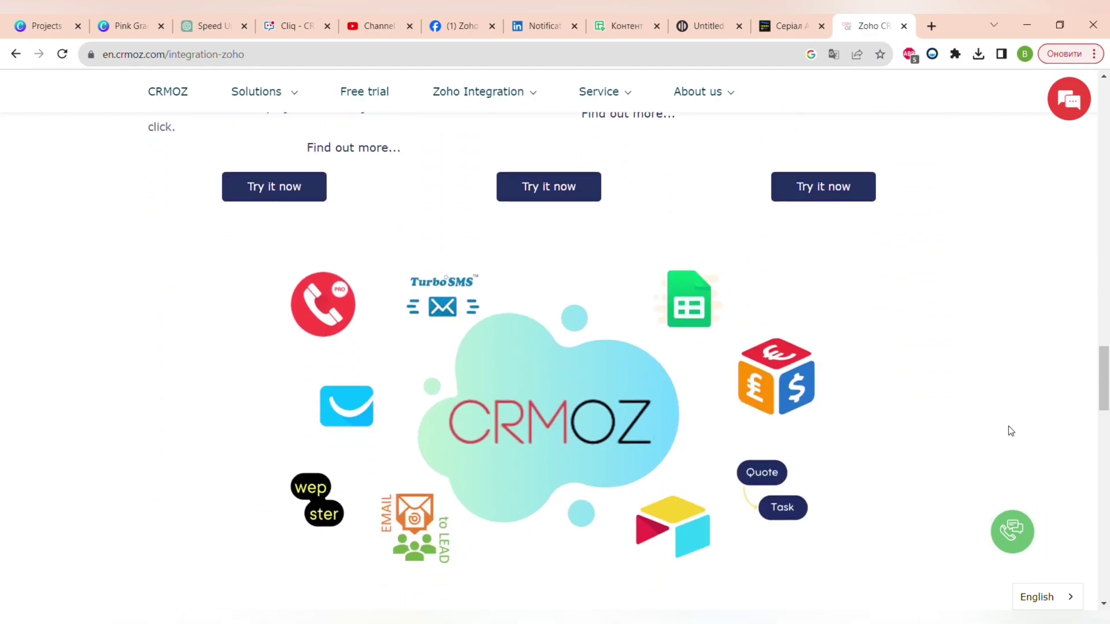